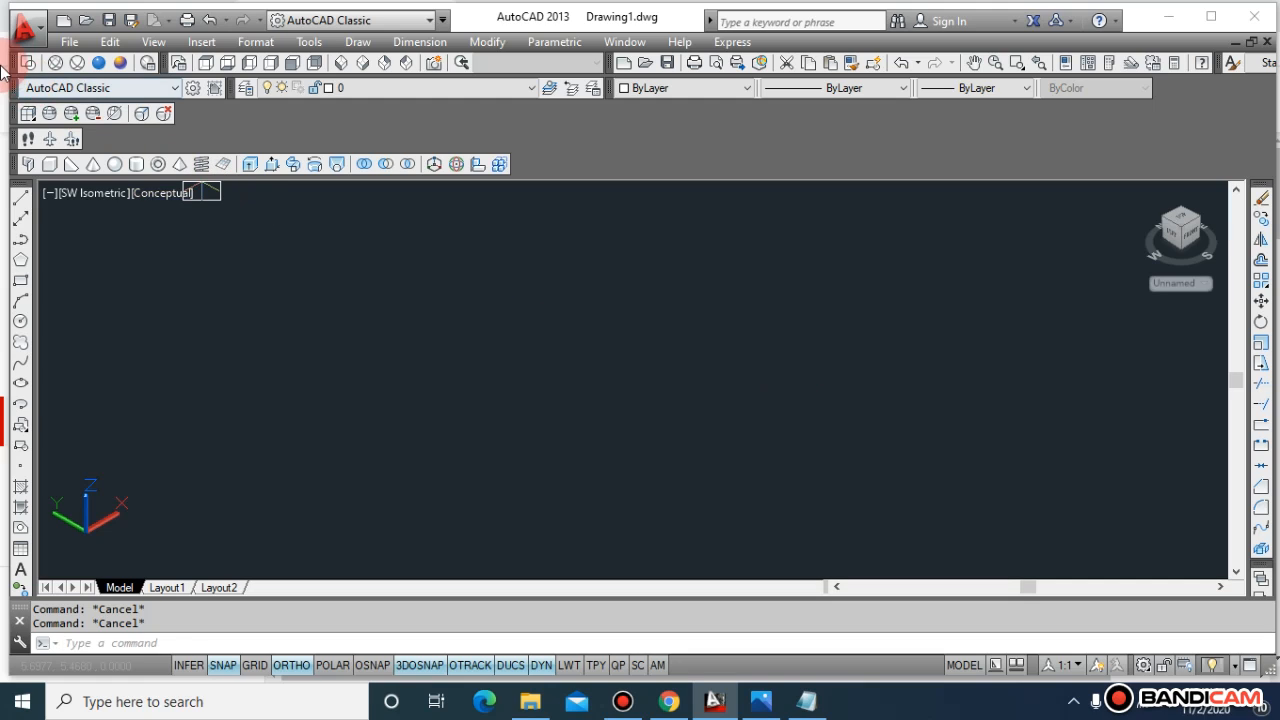
Set the 2D Wireframe visual style and switch to the Top view.
click(341, 62)
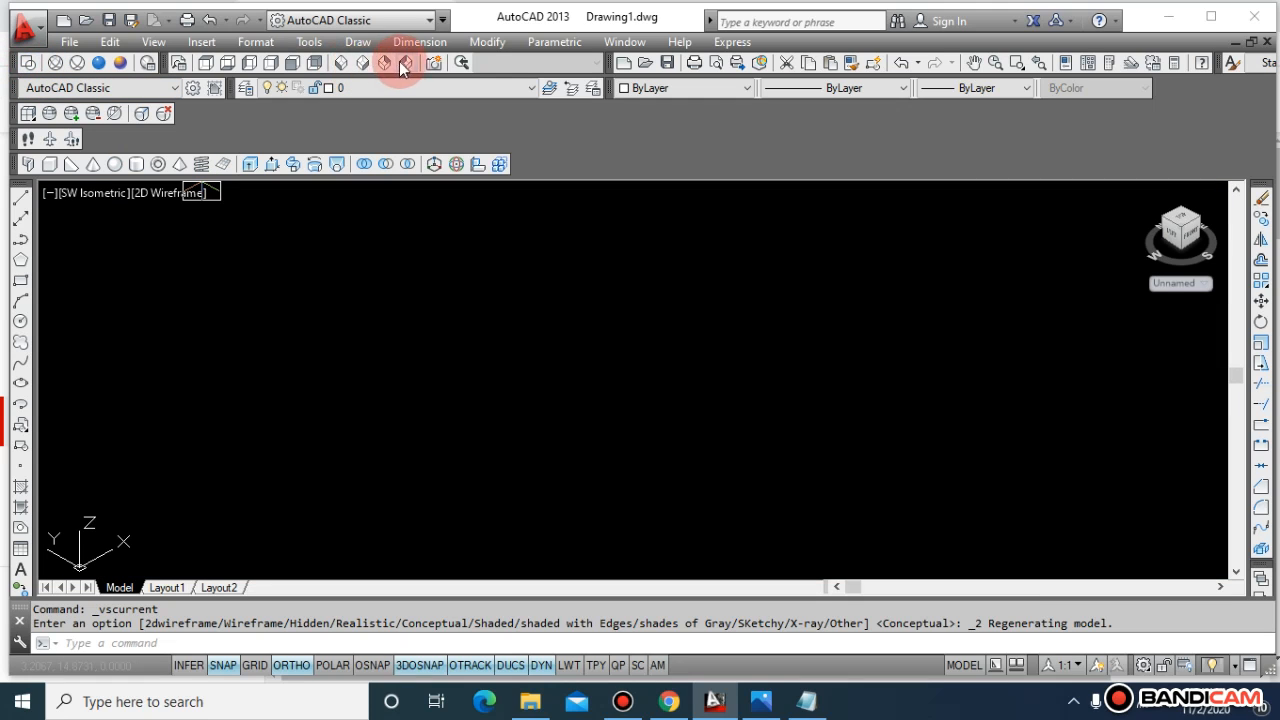
click(203, 63)
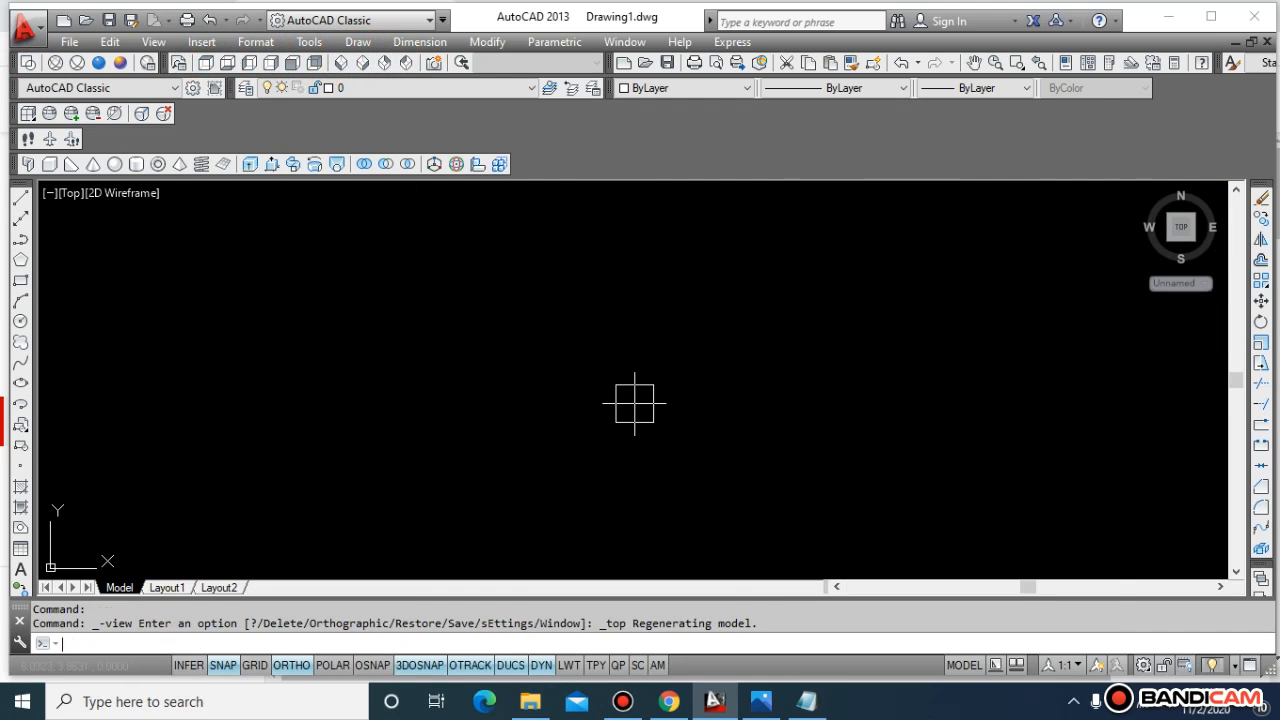
key(Escape)
key(Escape)
Draw a small square about 0.8 units wide near the middle of the drawing area.
text(rec)
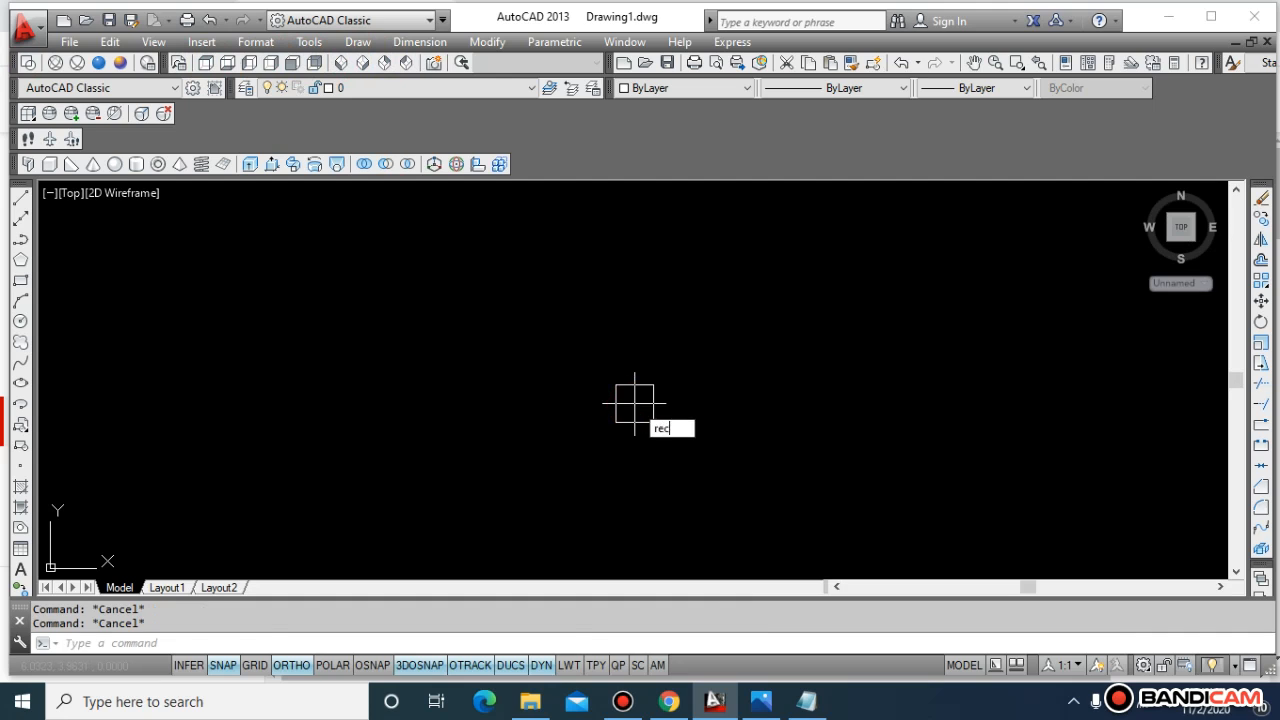
key(Return)
click(568, 336)
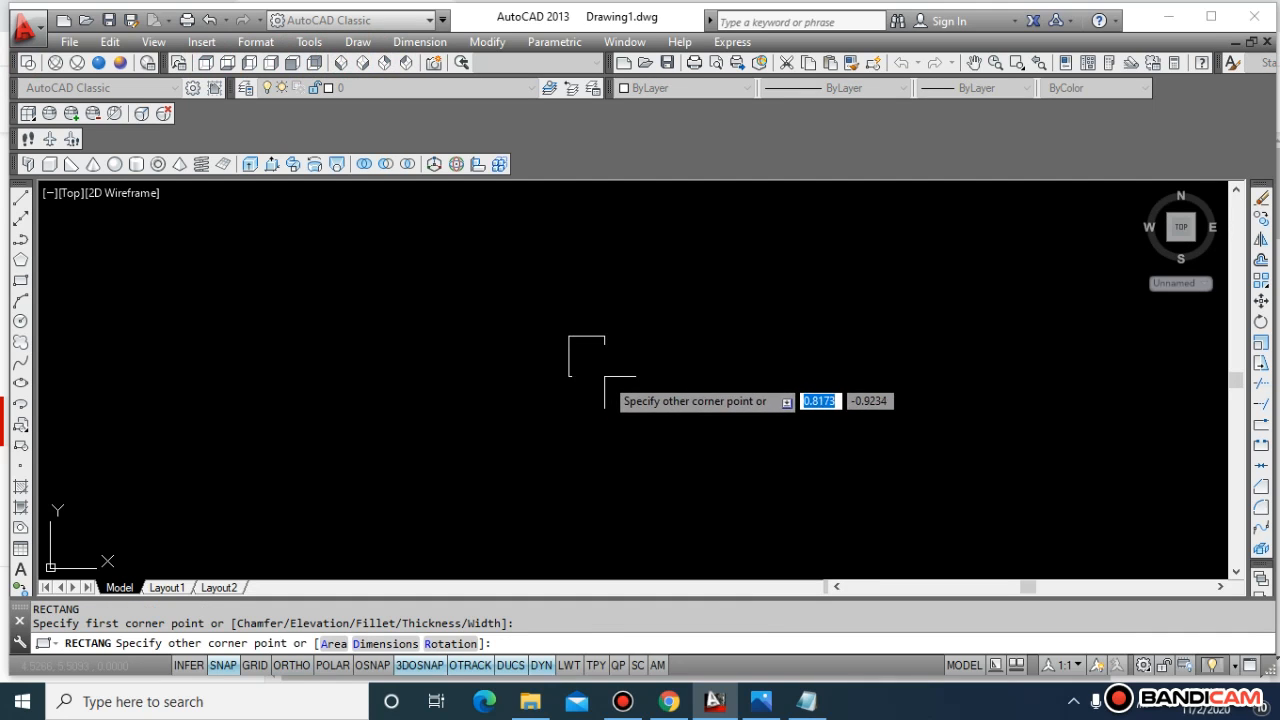
click(603, 371)
key(Escape)
key(Escape)
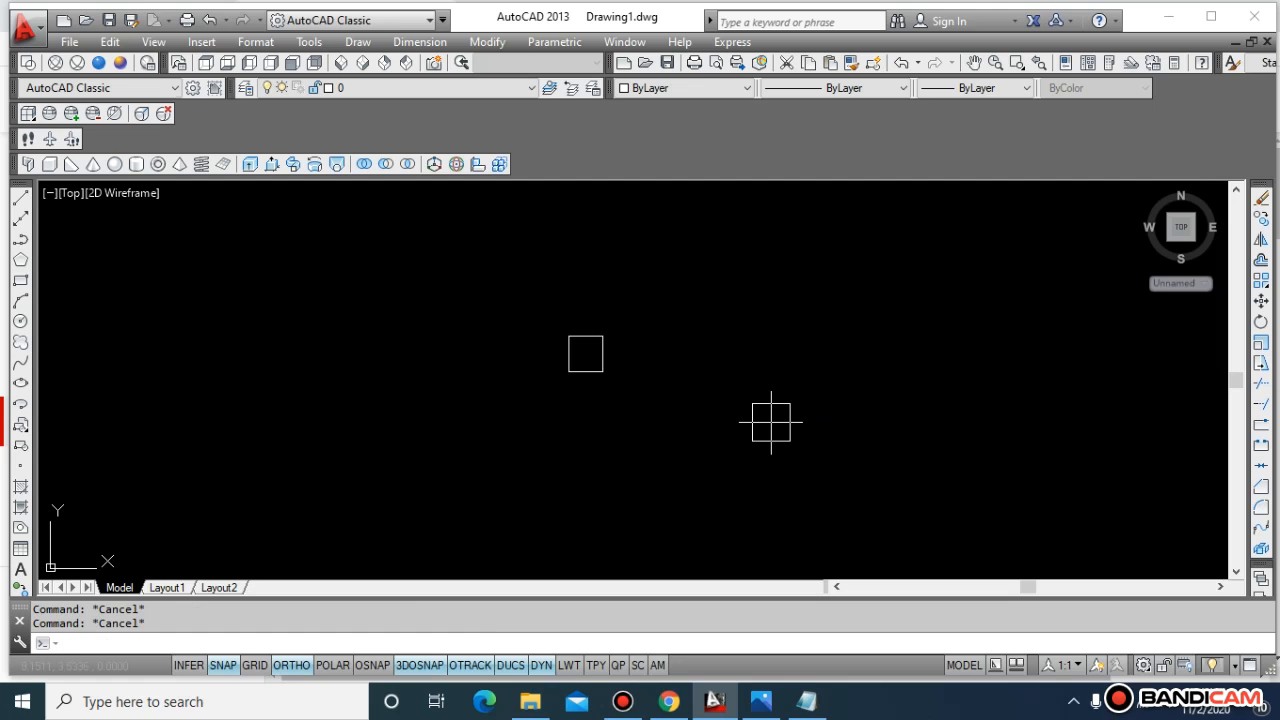
Extrude the square to a height of 1.
text(ext)
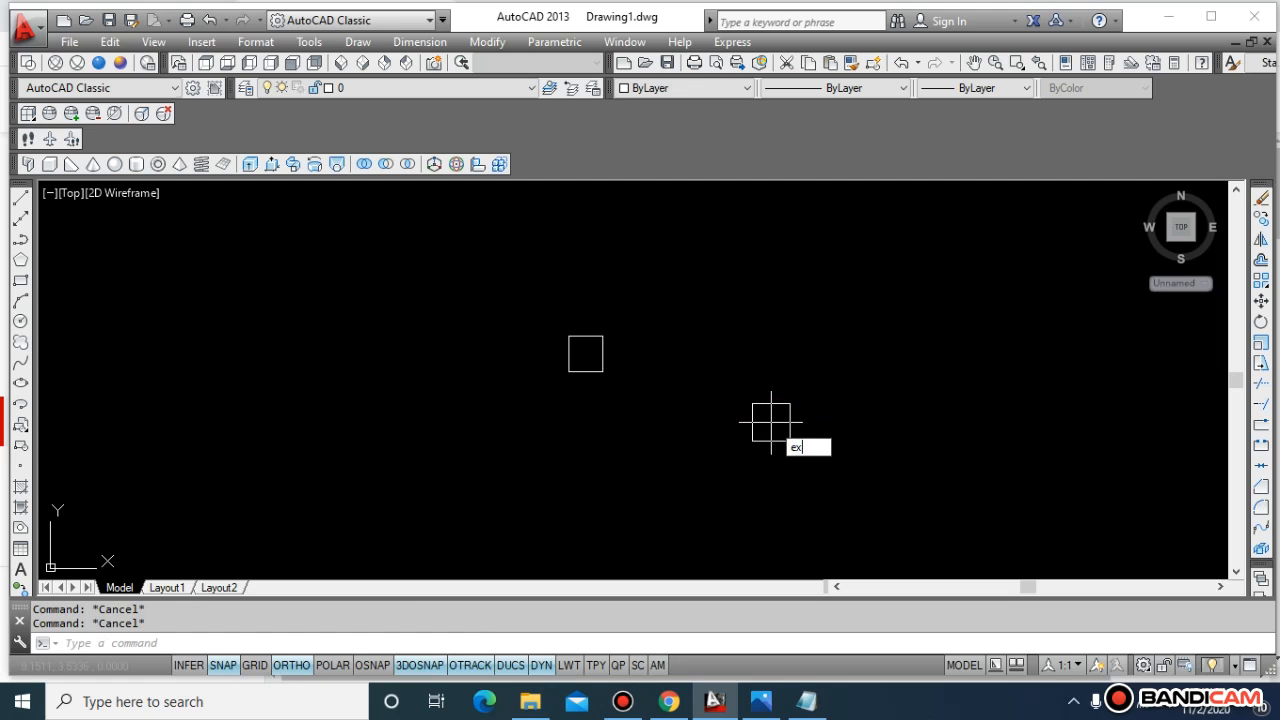
key(Return)
click(585, 354)
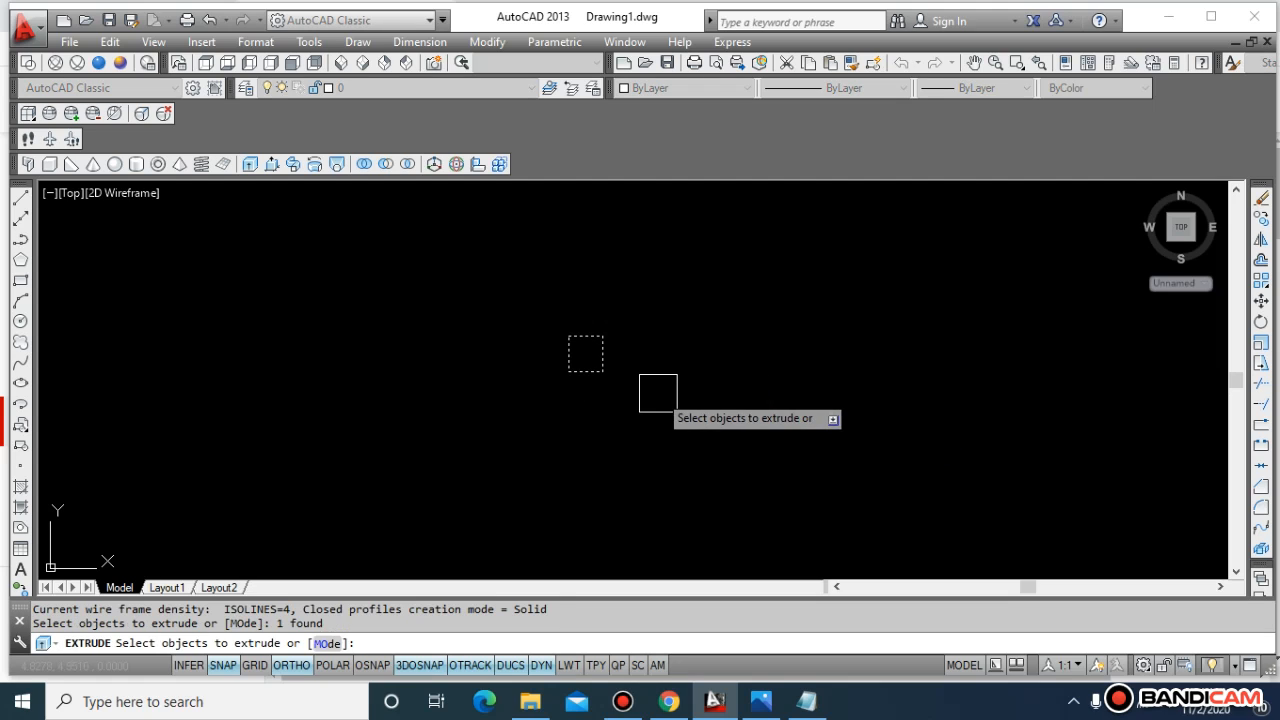
right_click(656, 382)
text(1)
key(Return)
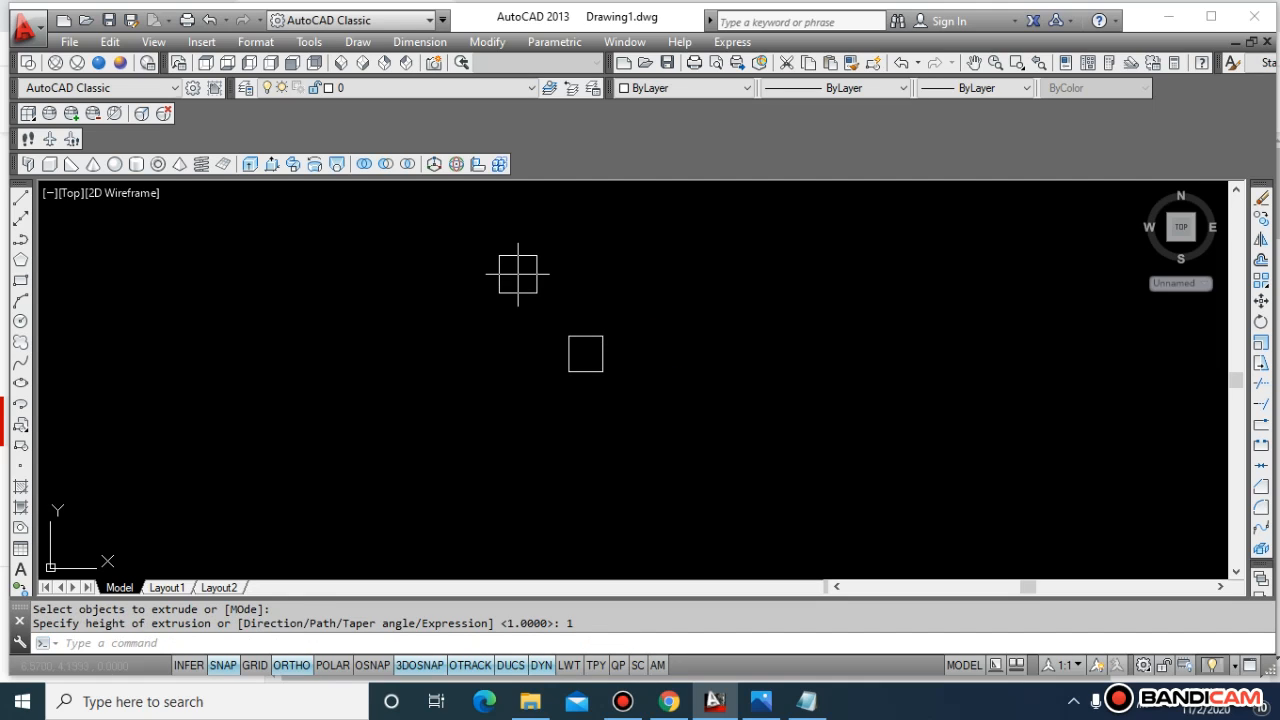
key(Escape)
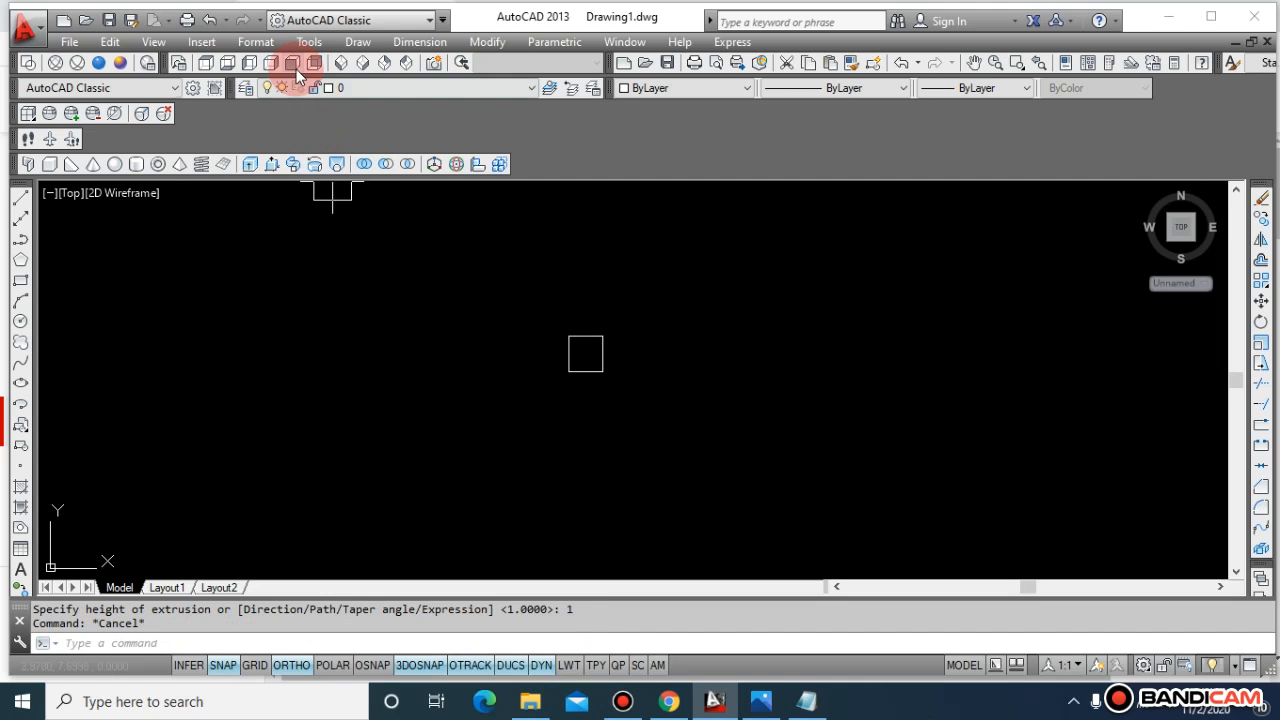
Show the extruded solid in the SW Isometric view with the Conceptual visual style.
click(345, 63)
click(150, 64)
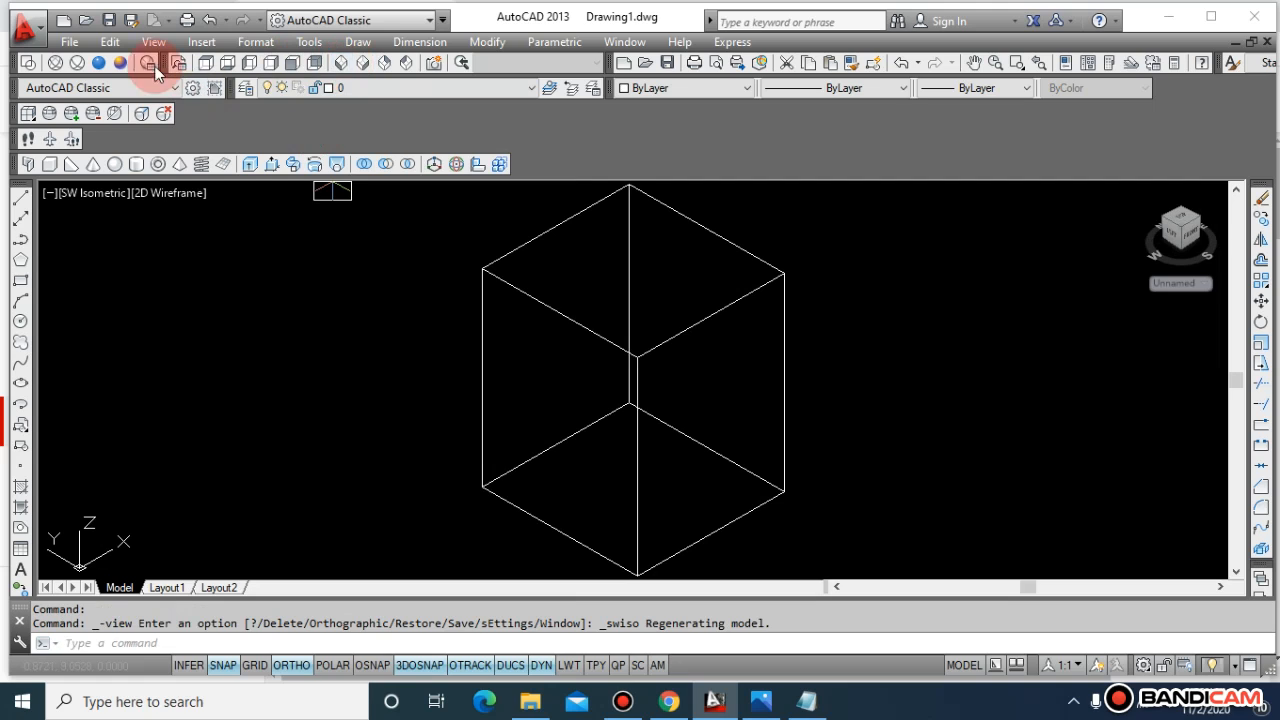
click(122, 62)
scroll(420, 288, up, 3)
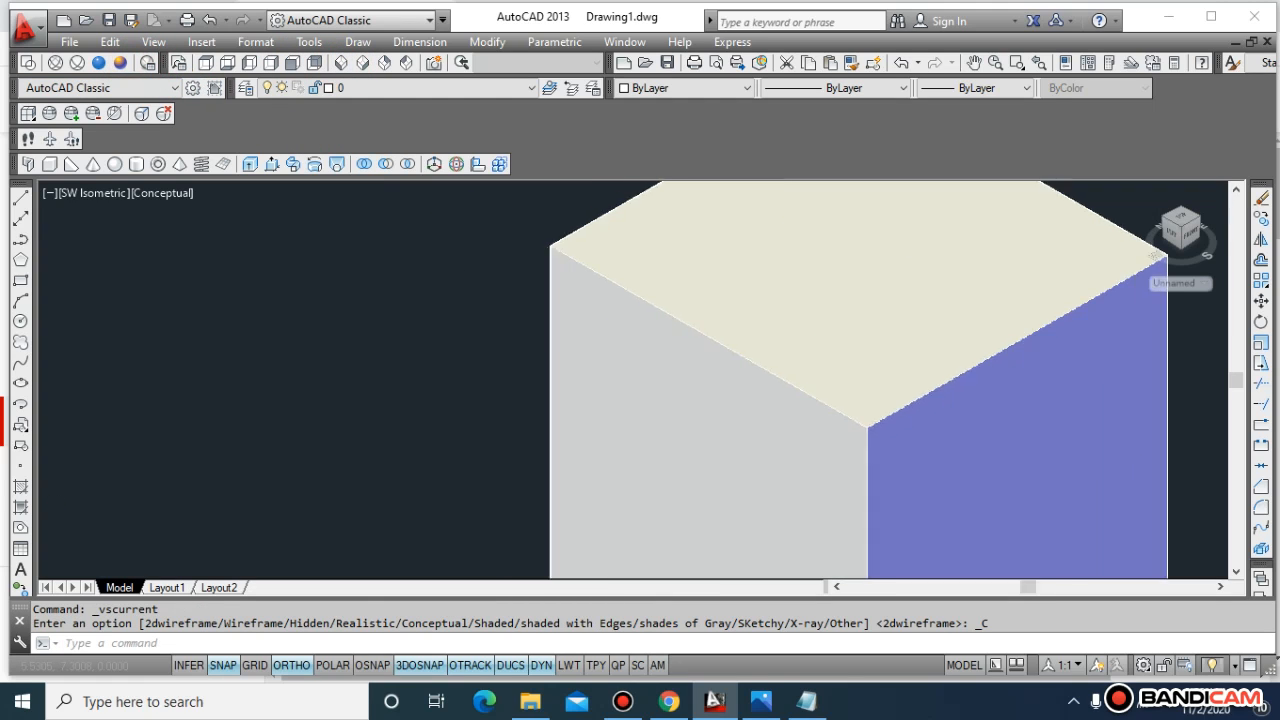
scroll(420, 290, down, 8)
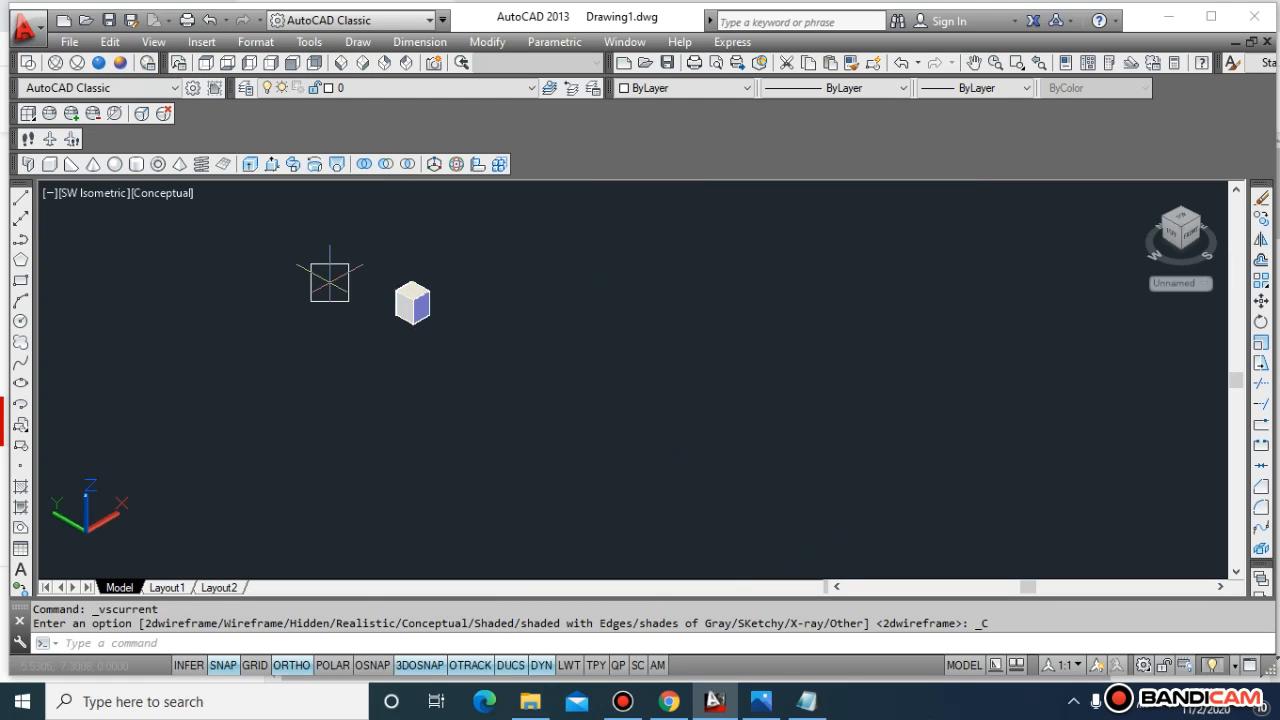
scroll(331, 279, up, 5)
key(Escape)
key(Escape)
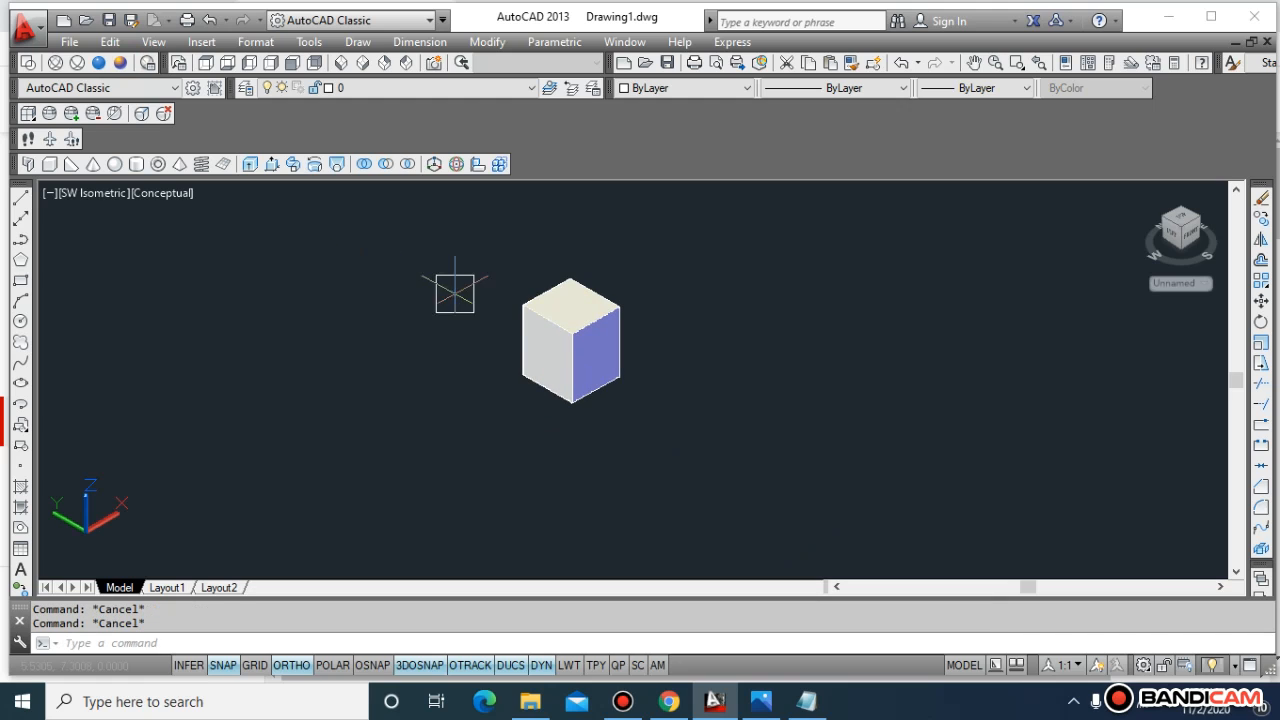
Hide the Modeling toolbar and display it again.
right_click(383, 166)
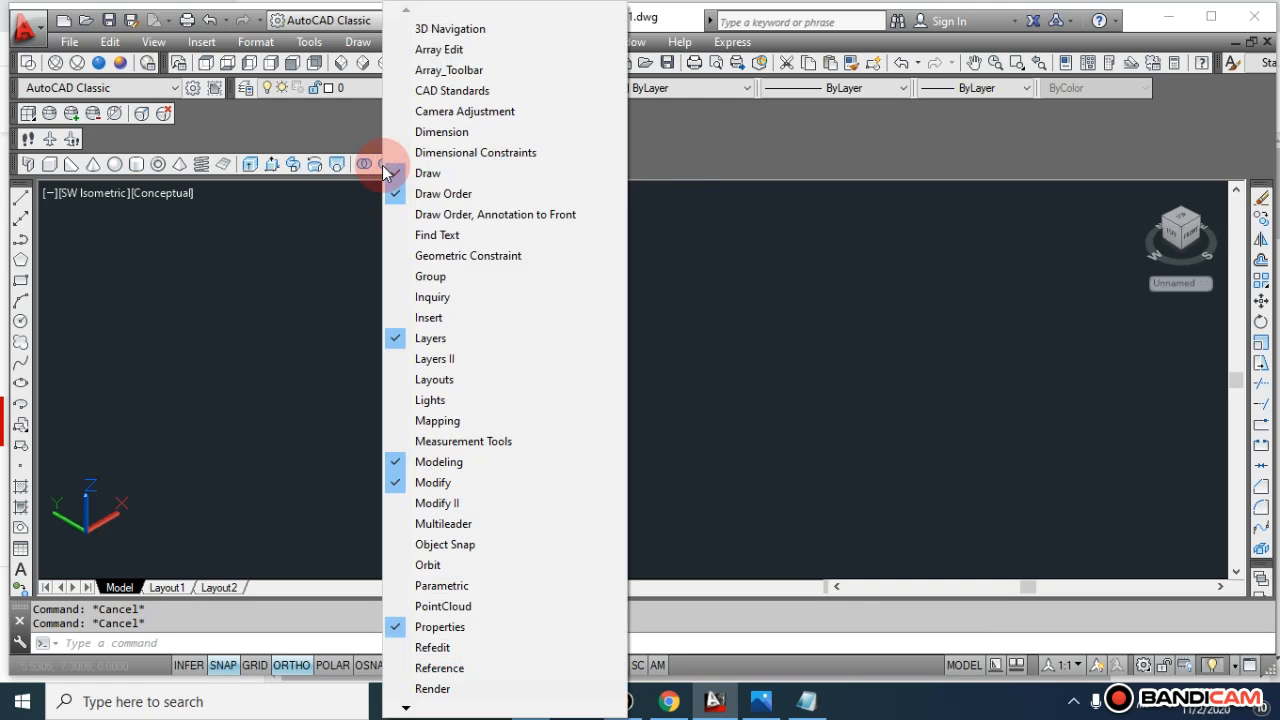
click(370, 64)
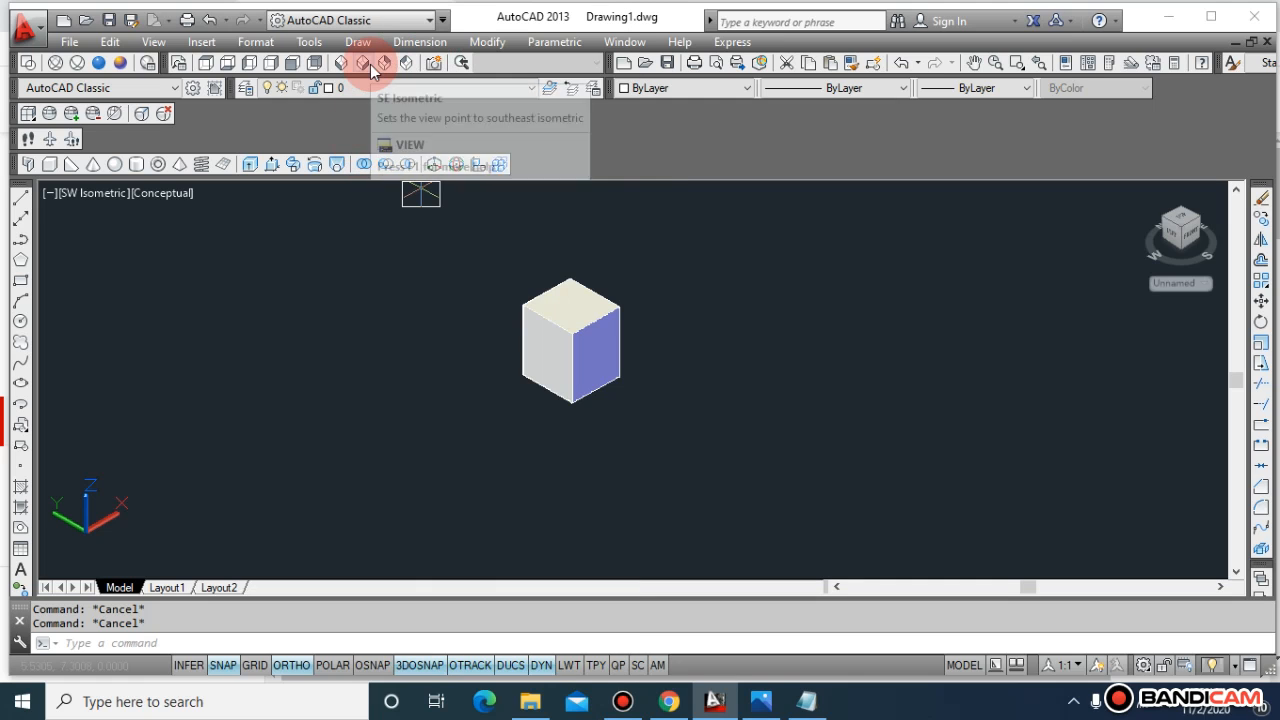
right_click(370, 64)
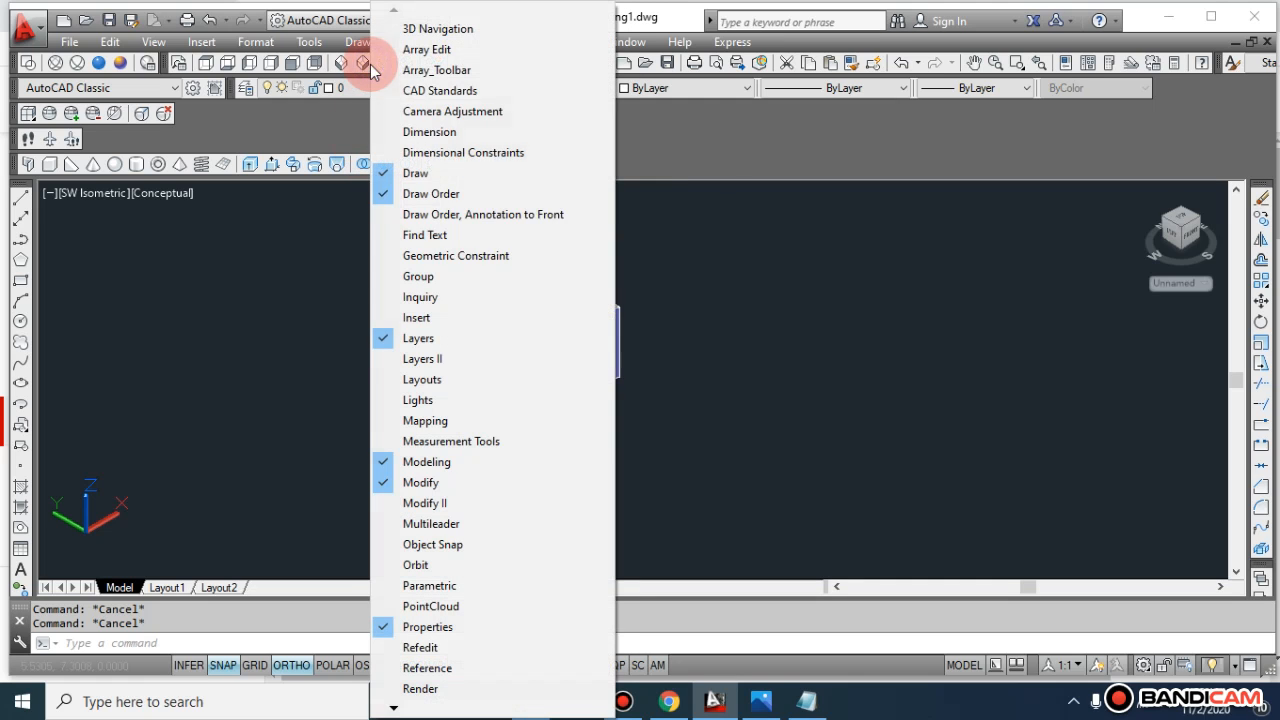
click(431, 468)
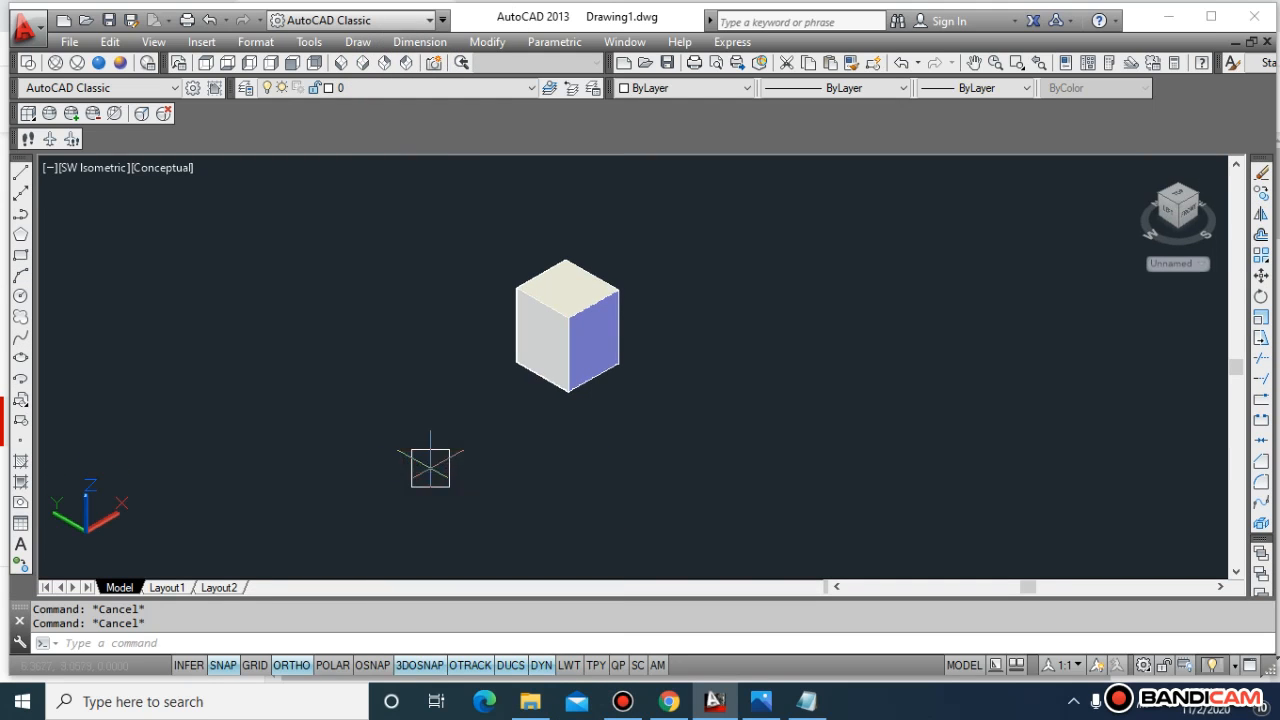
right_click(418, 66)
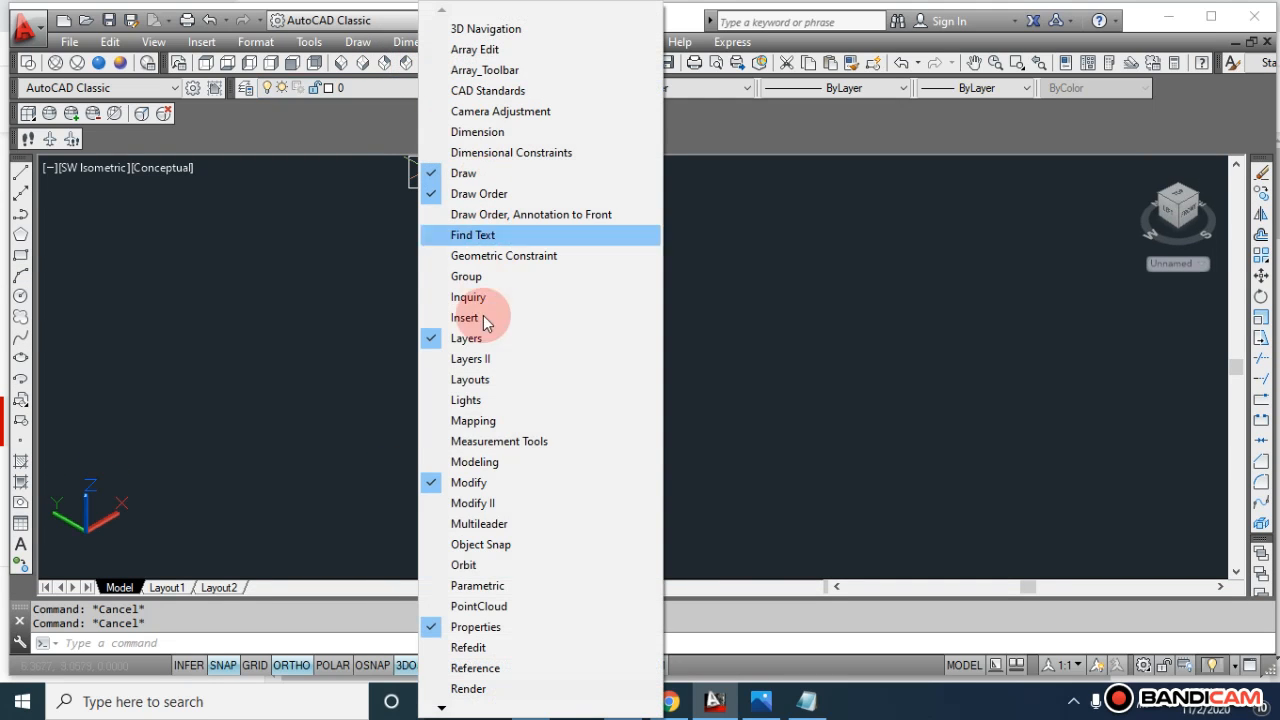
click(500, 462)
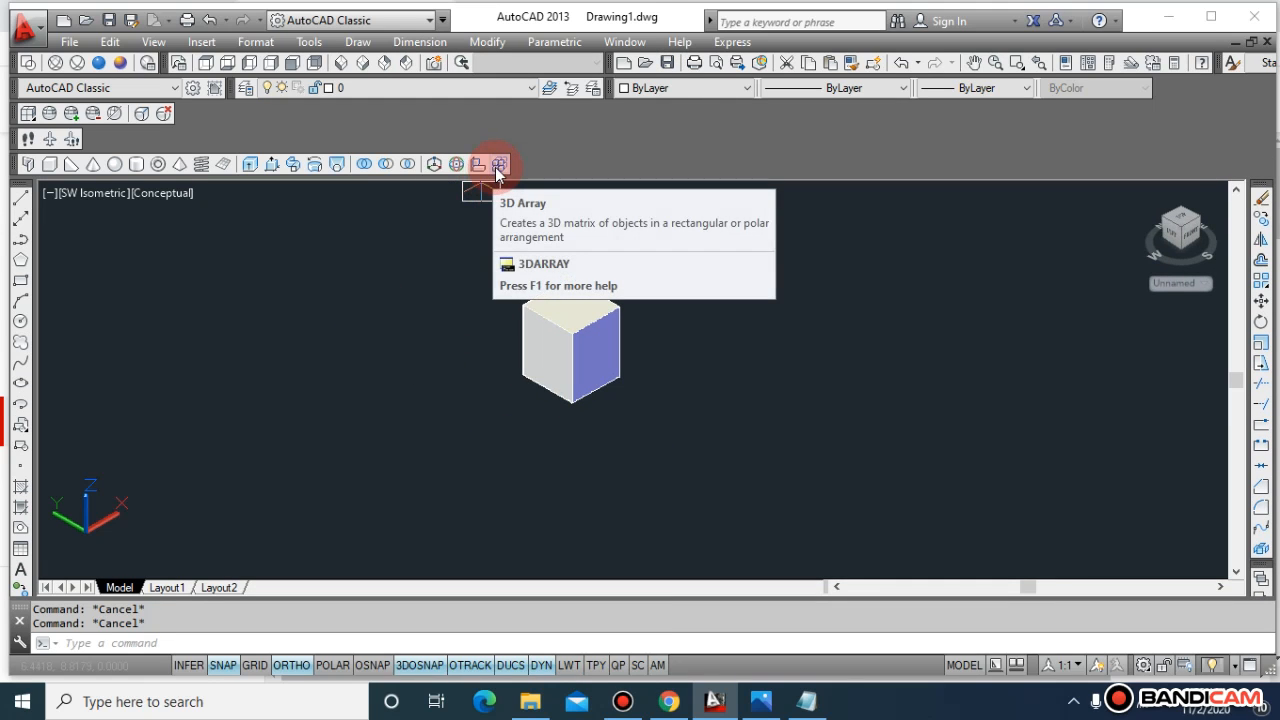
Try to make a polar 3D array of the box with 4 items, a 360-degree fill angle and rotated objects.
click(497, 167)
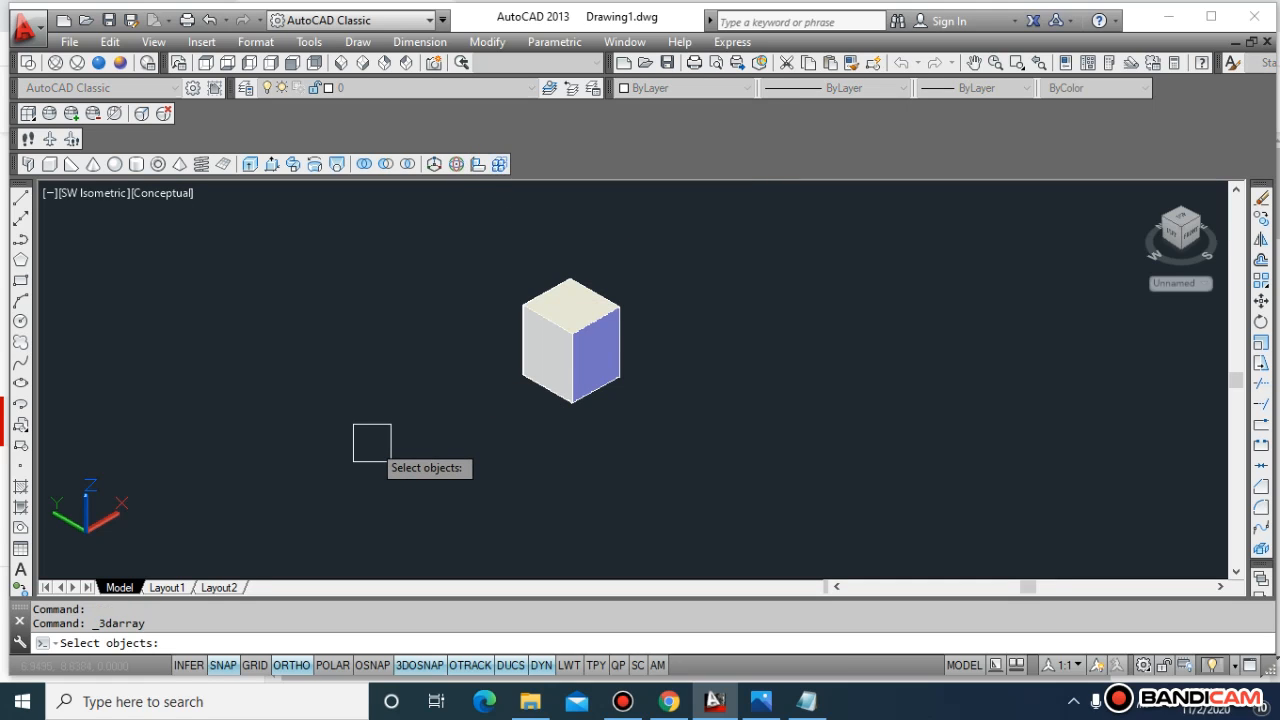
click(581, 362)
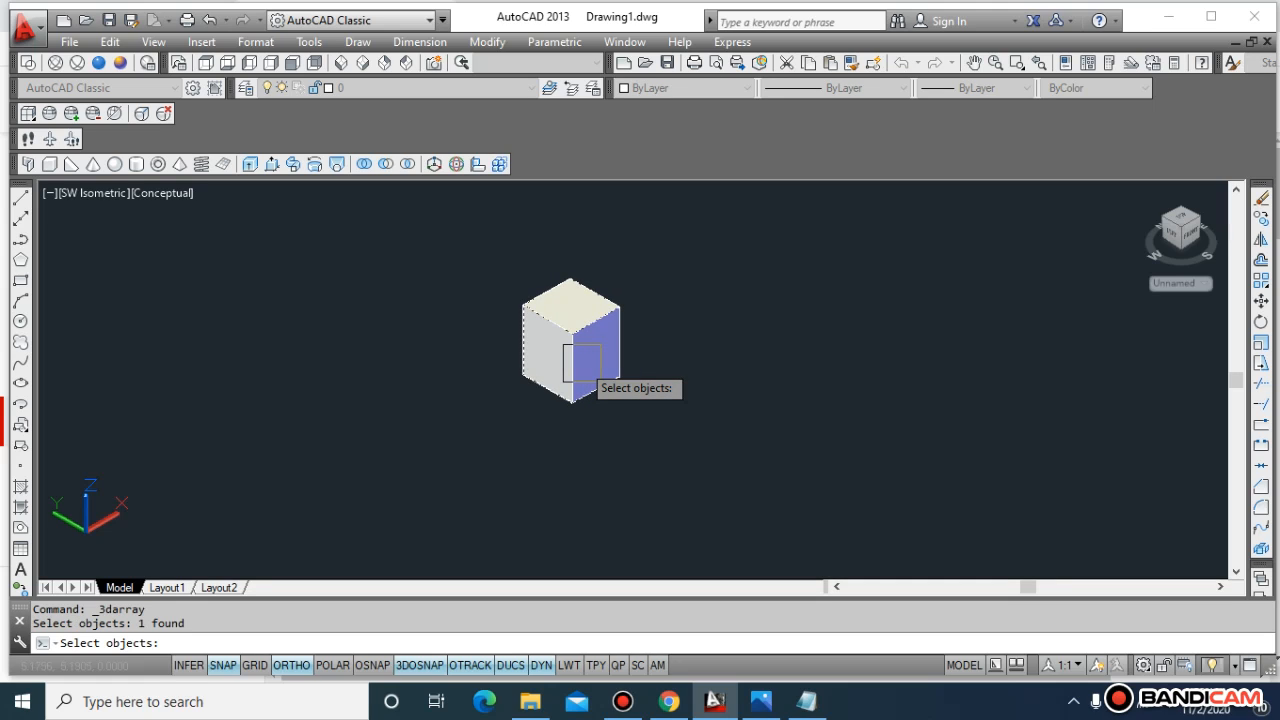
right_click(582, 365)
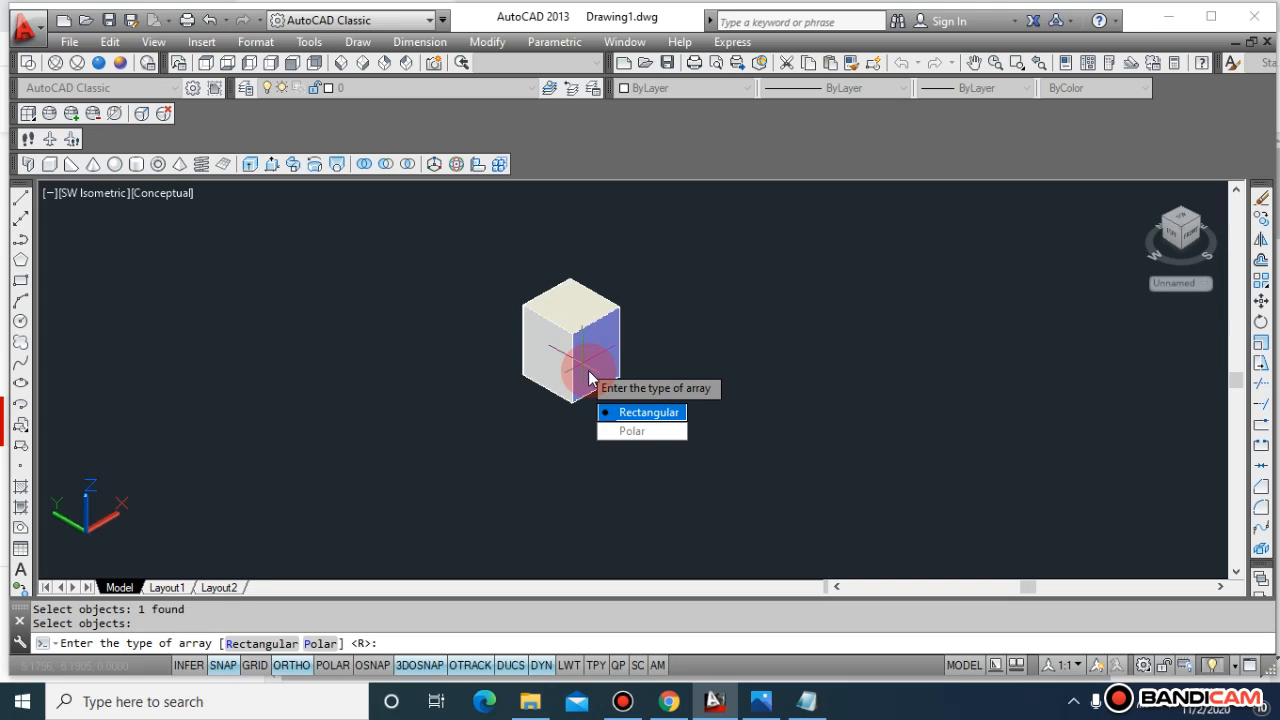
click(636, 432)
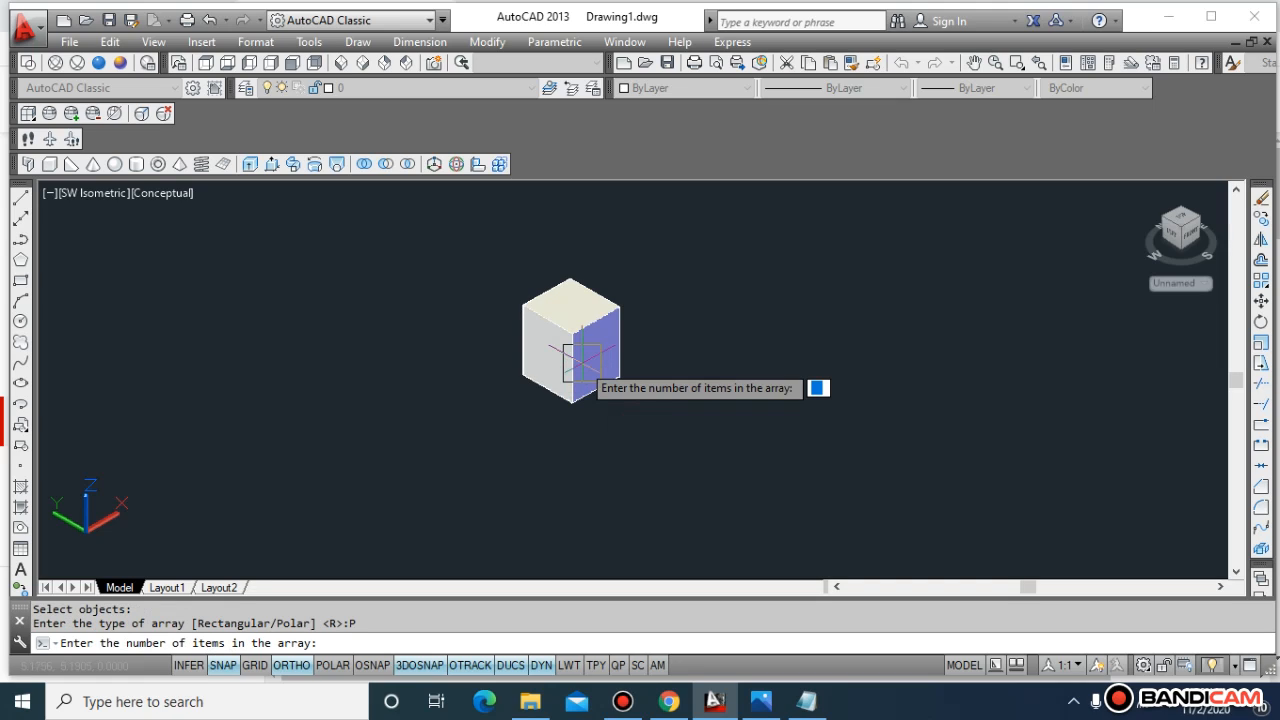
text(4)
key(Return)
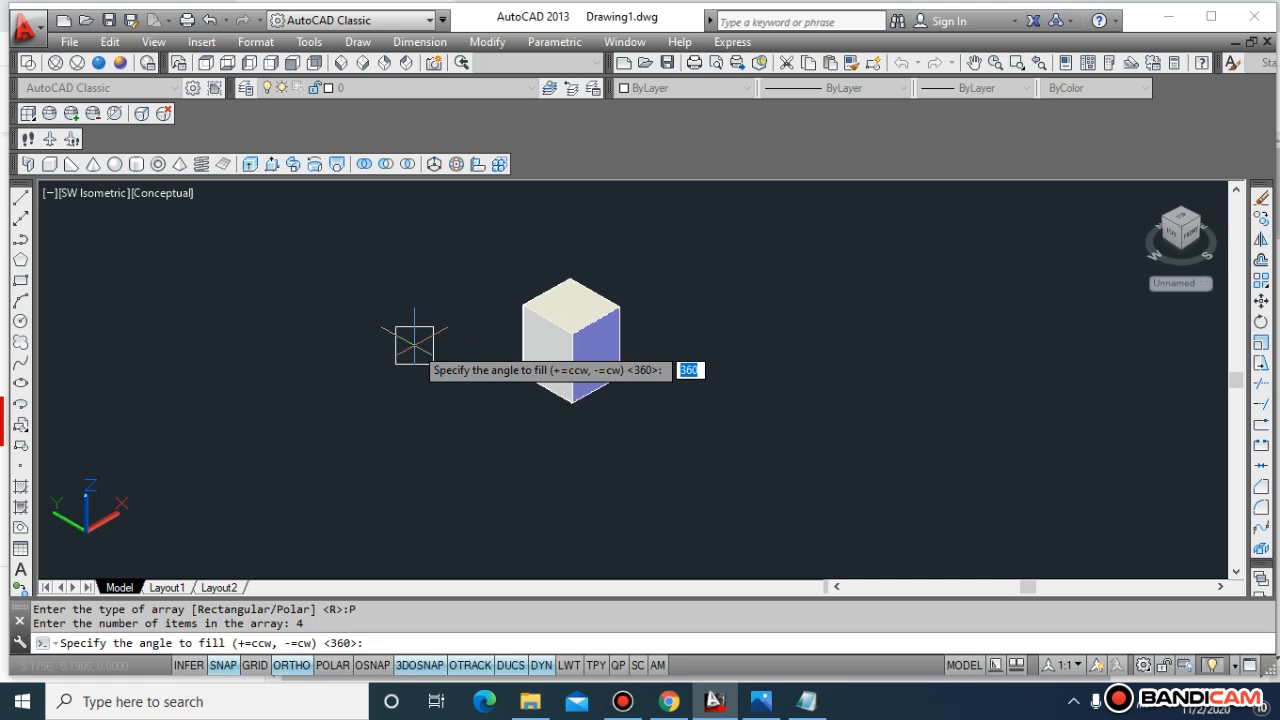
text(360)
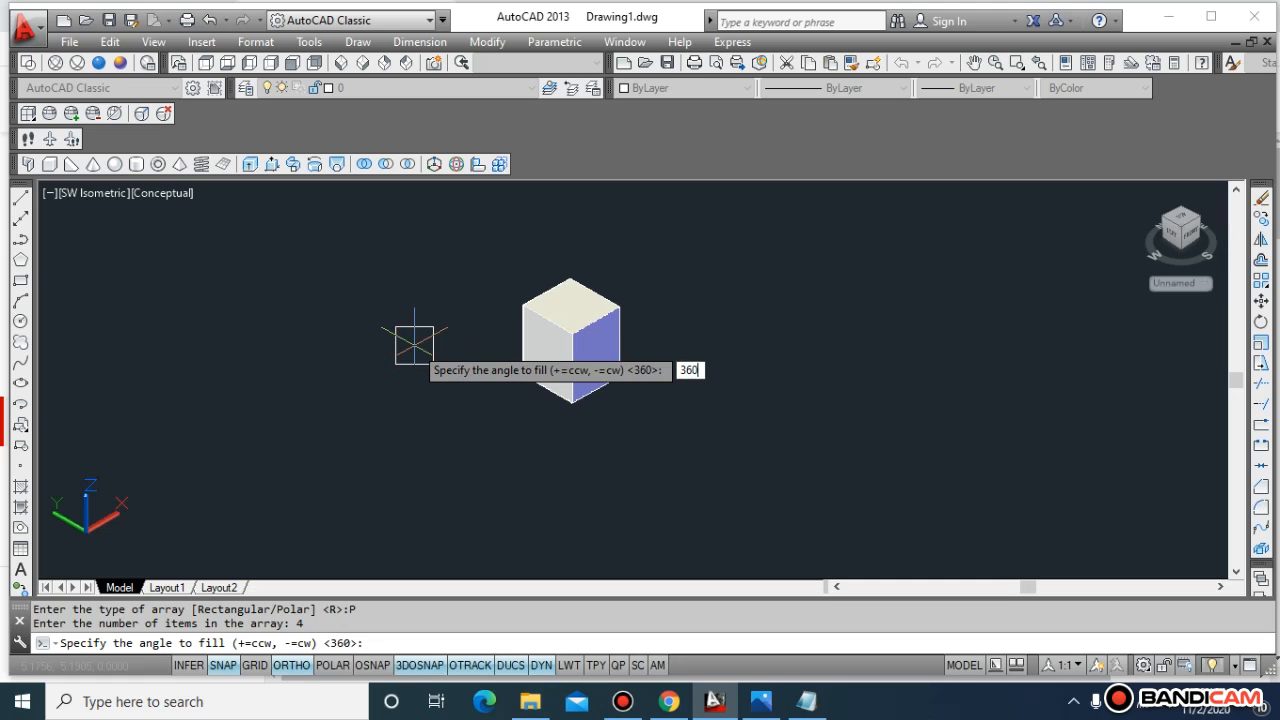
key(Return)
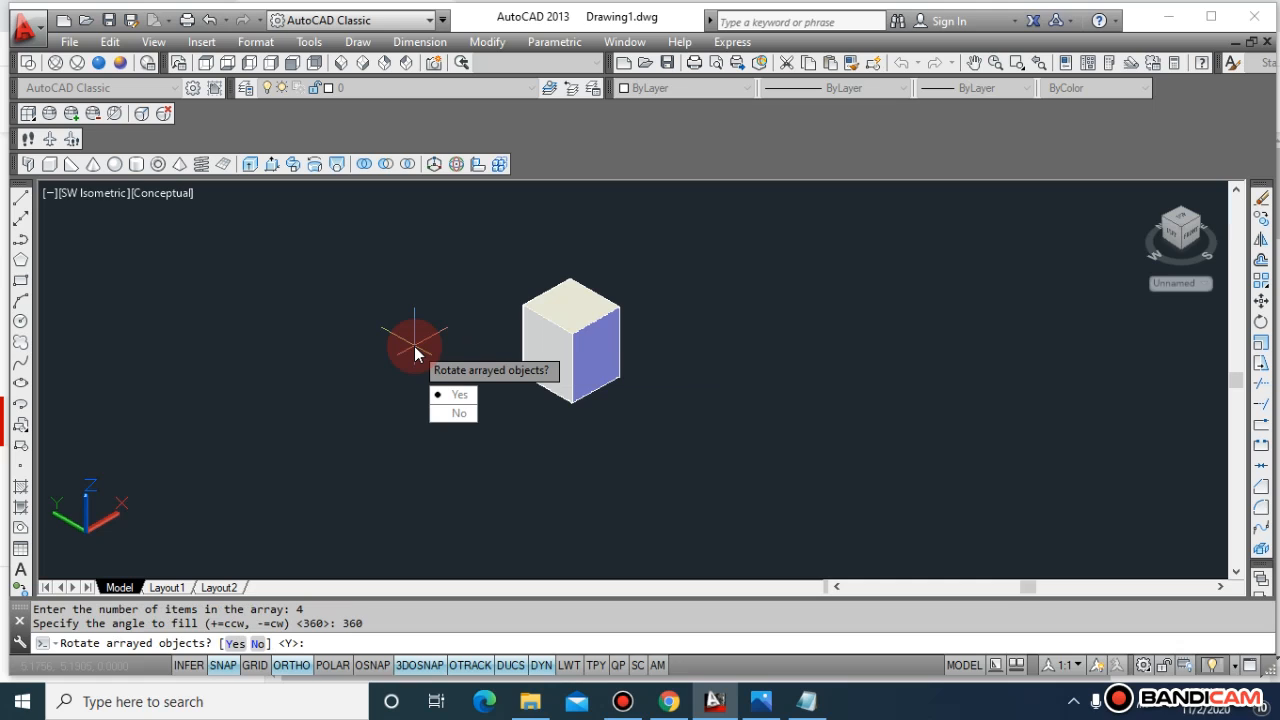
click(452, 395)
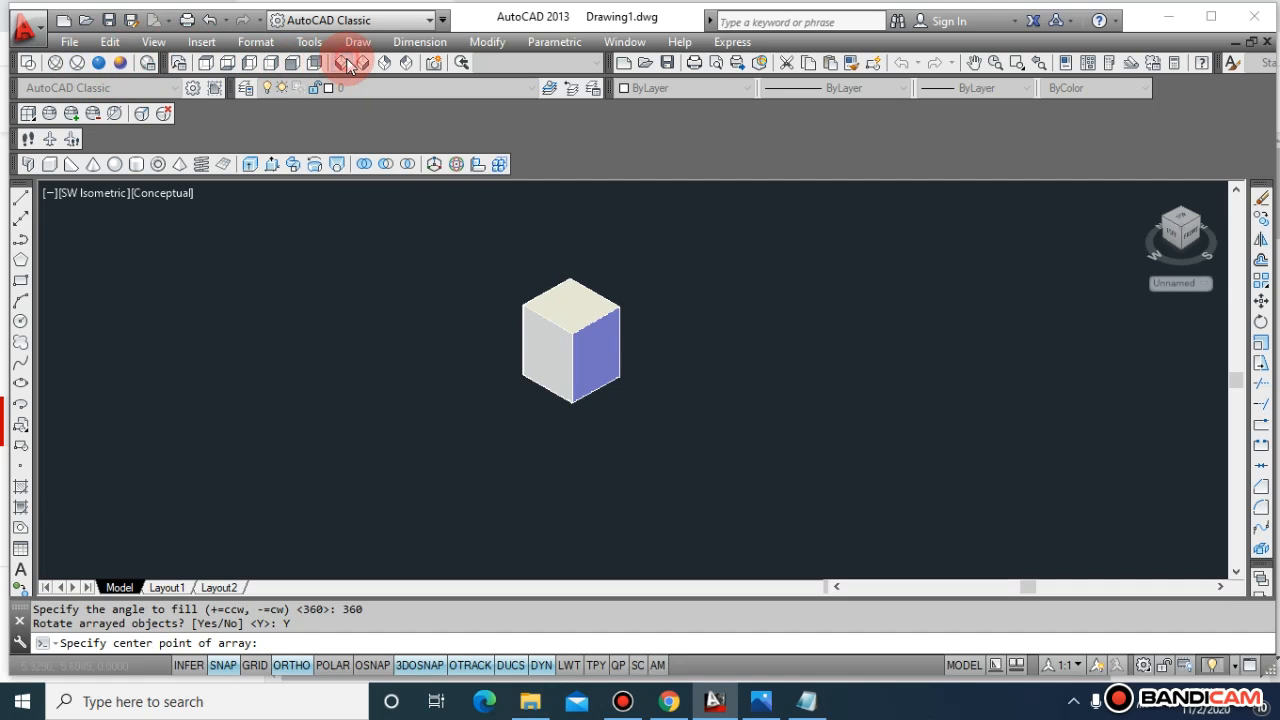
Reset the display to the SW Isometric view with the whole box visible.
click(346, 64)
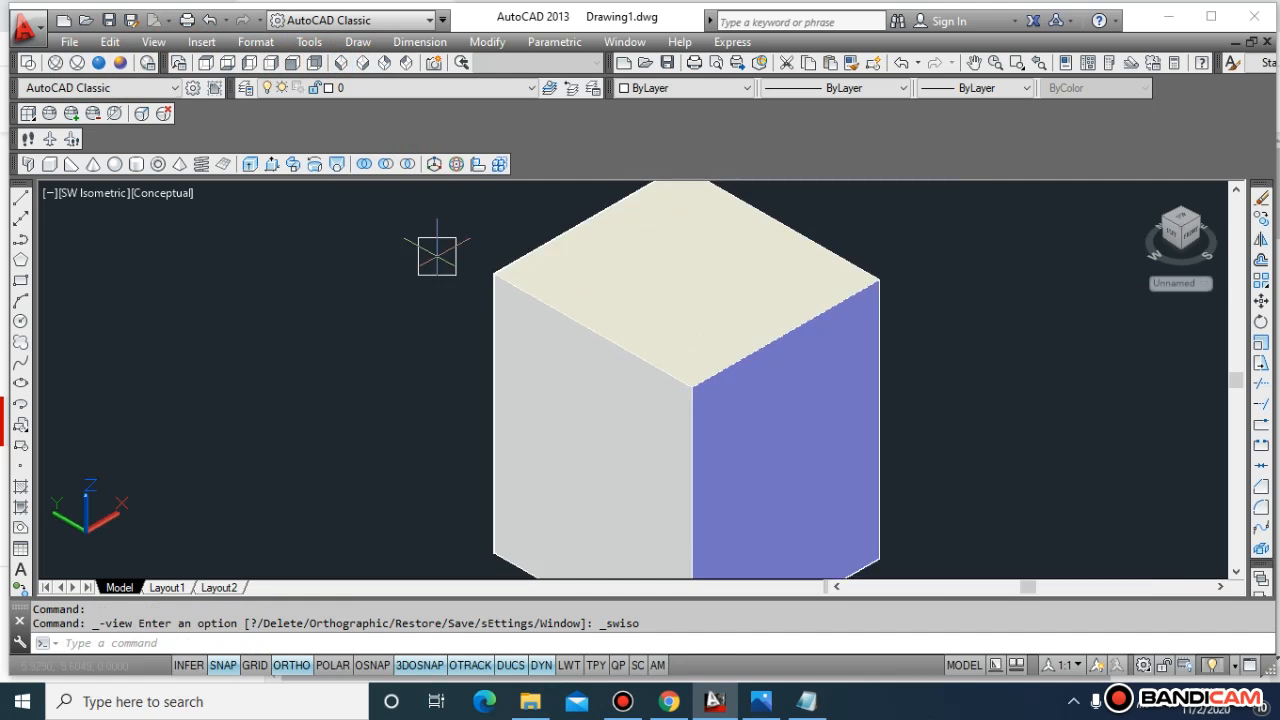
scroll(437, 256, down, 4)
scroll(327, 281, up, 1)
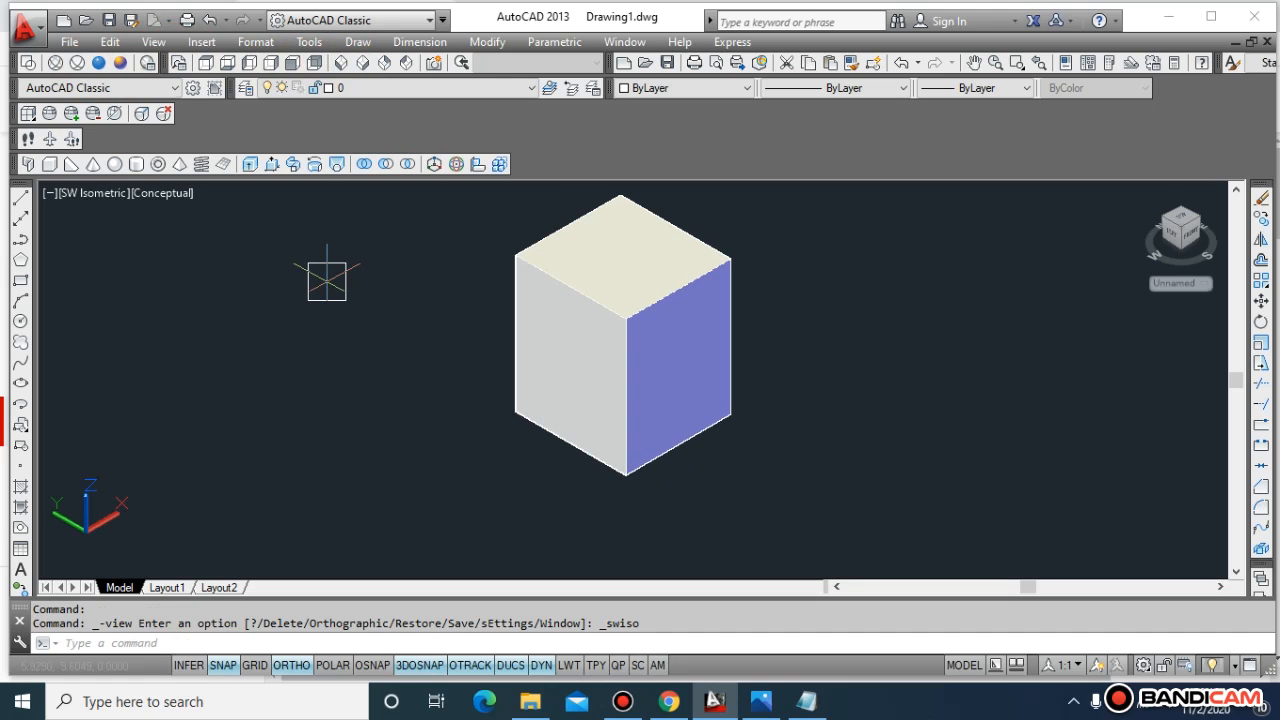
right_click(327, 281)
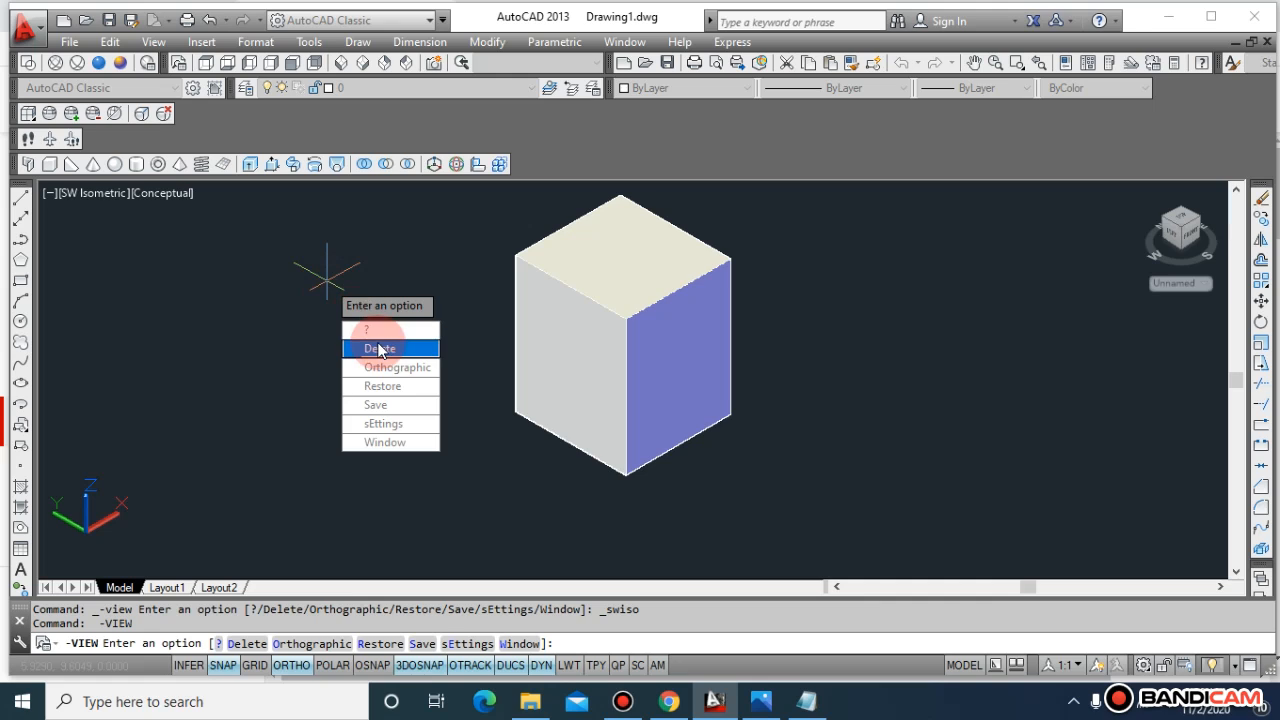
click(383, 386)
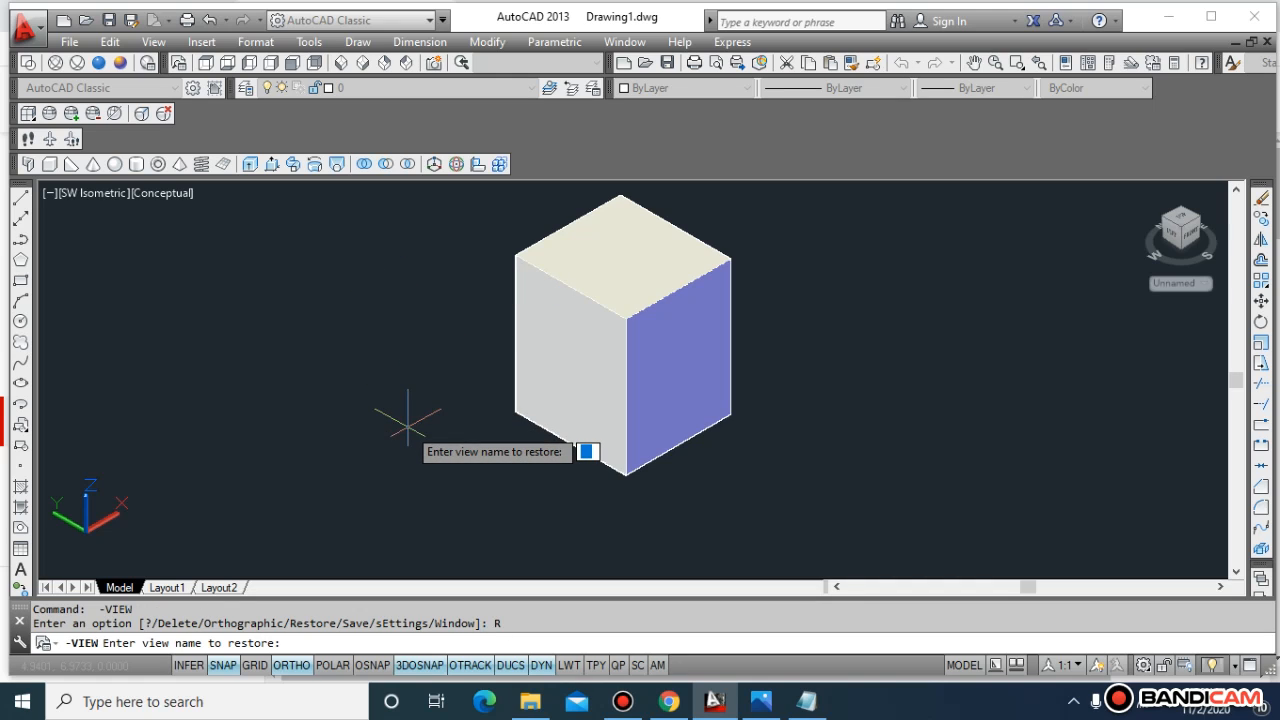
key(Escape)
key(Escape)
click(454, 124)
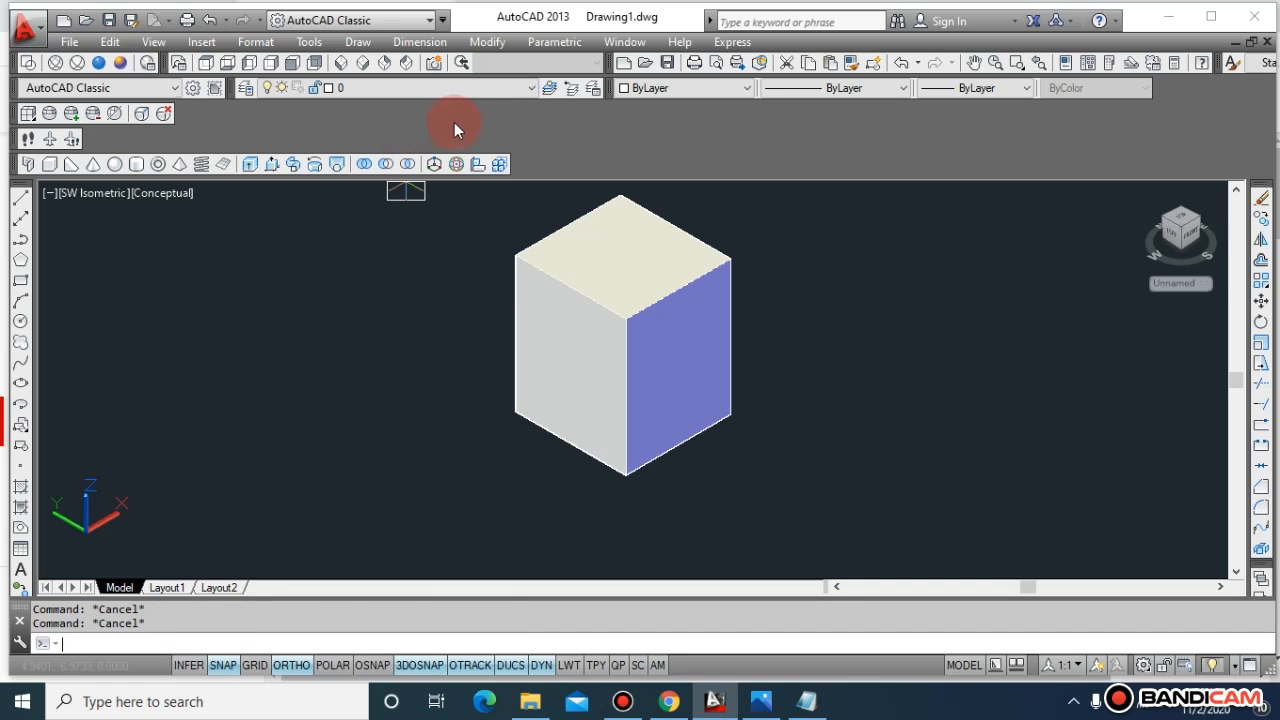
Create a polar 3D array of the box with 4 items, a 360-degree fill angle and rotated objects about a vertical axis beside it.
click(499, 170)
click(566, 316)
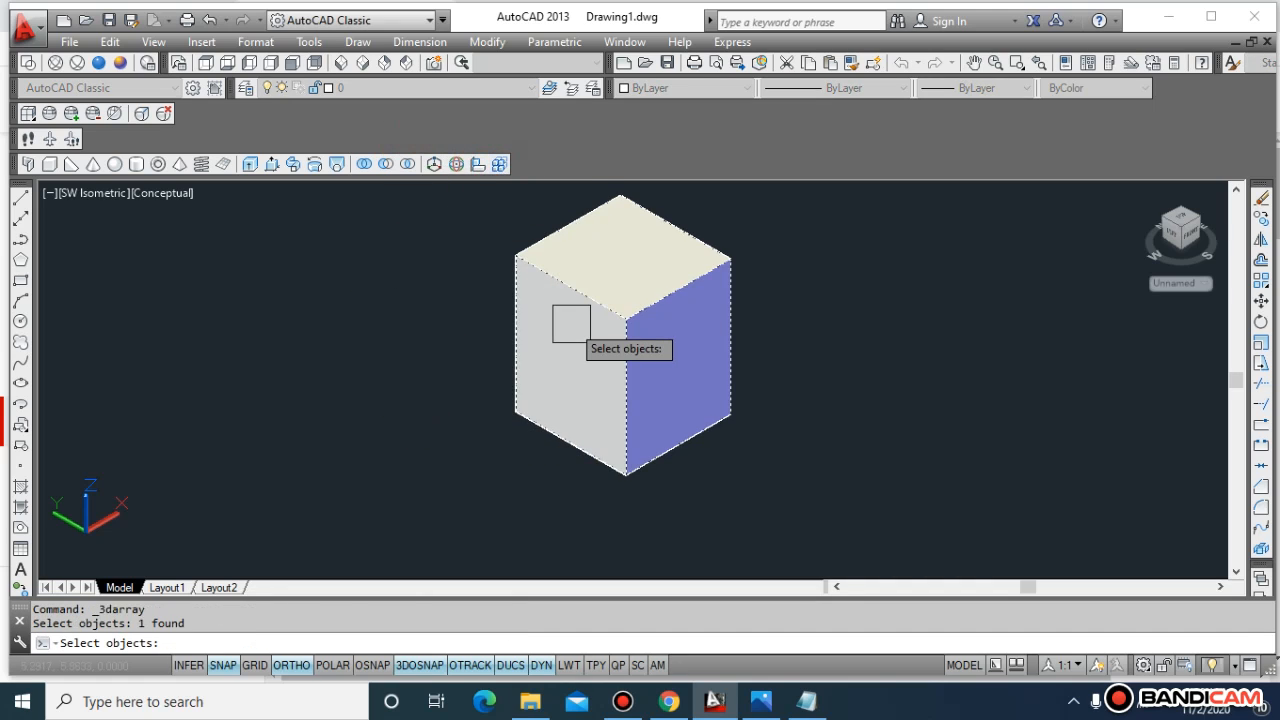
right_click(573, 328)
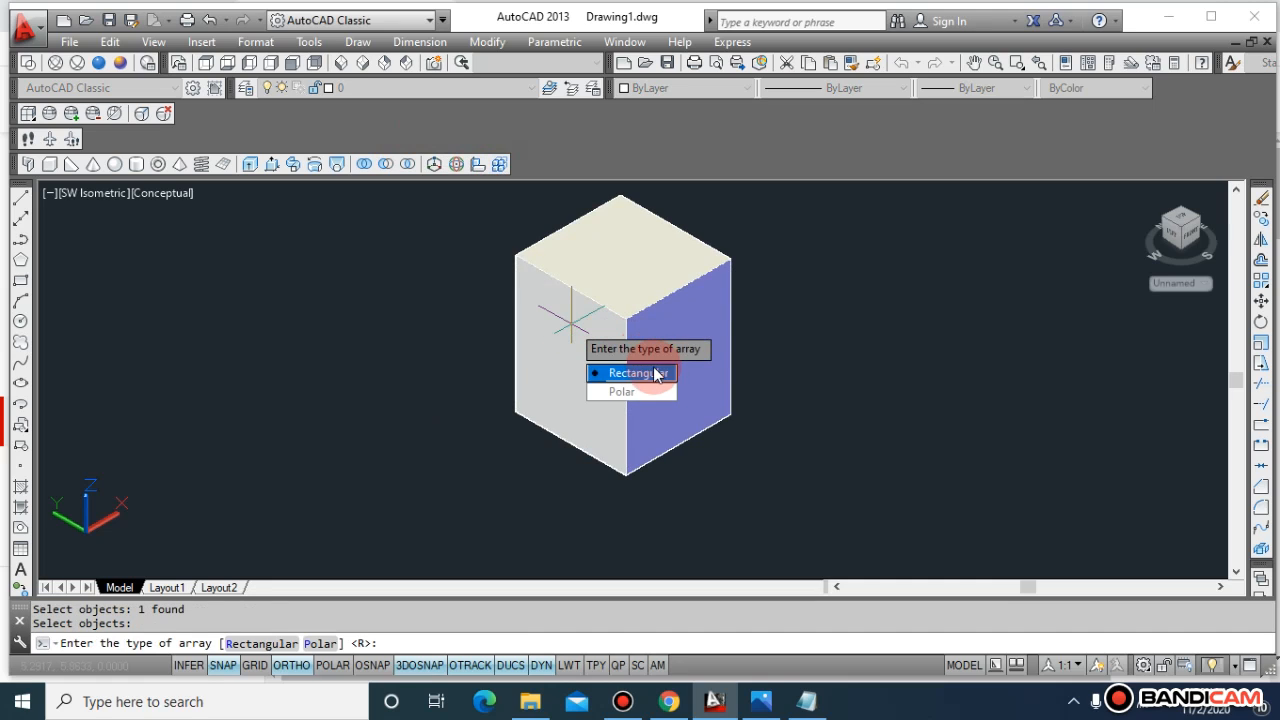
click(657, 392)
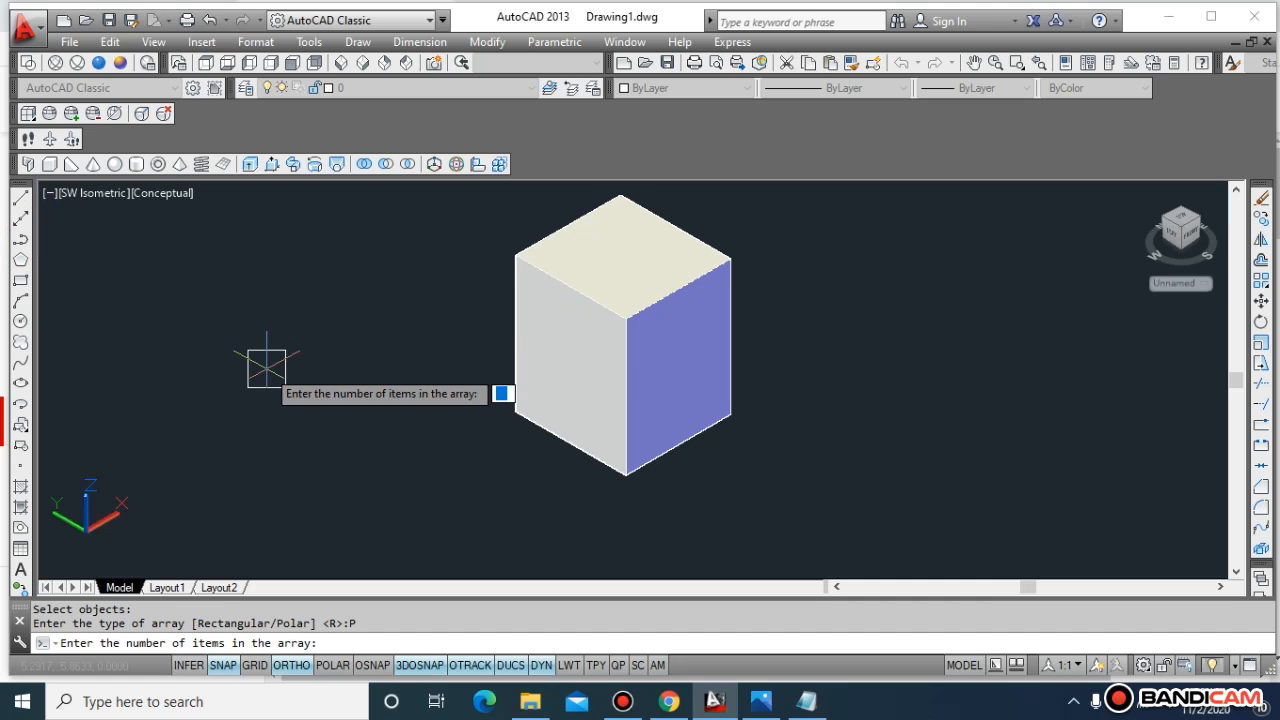
text(4)
key(Return)
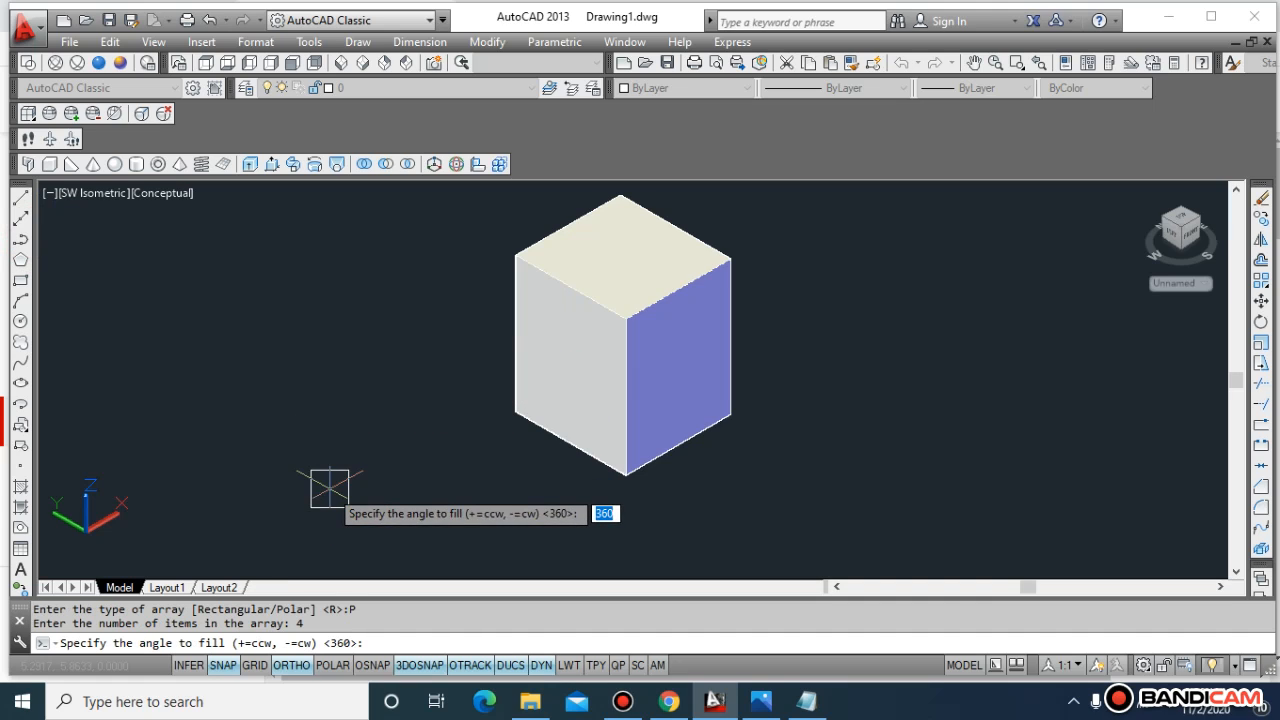
text(360)
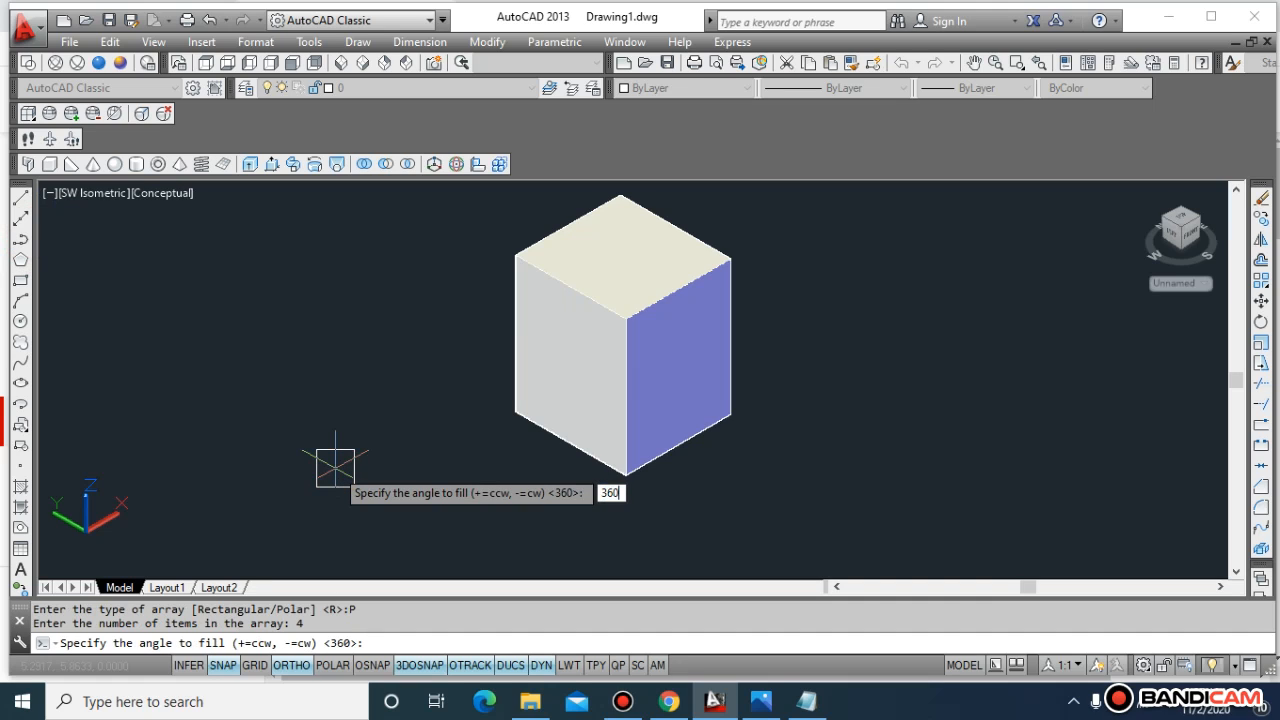
key(Return)
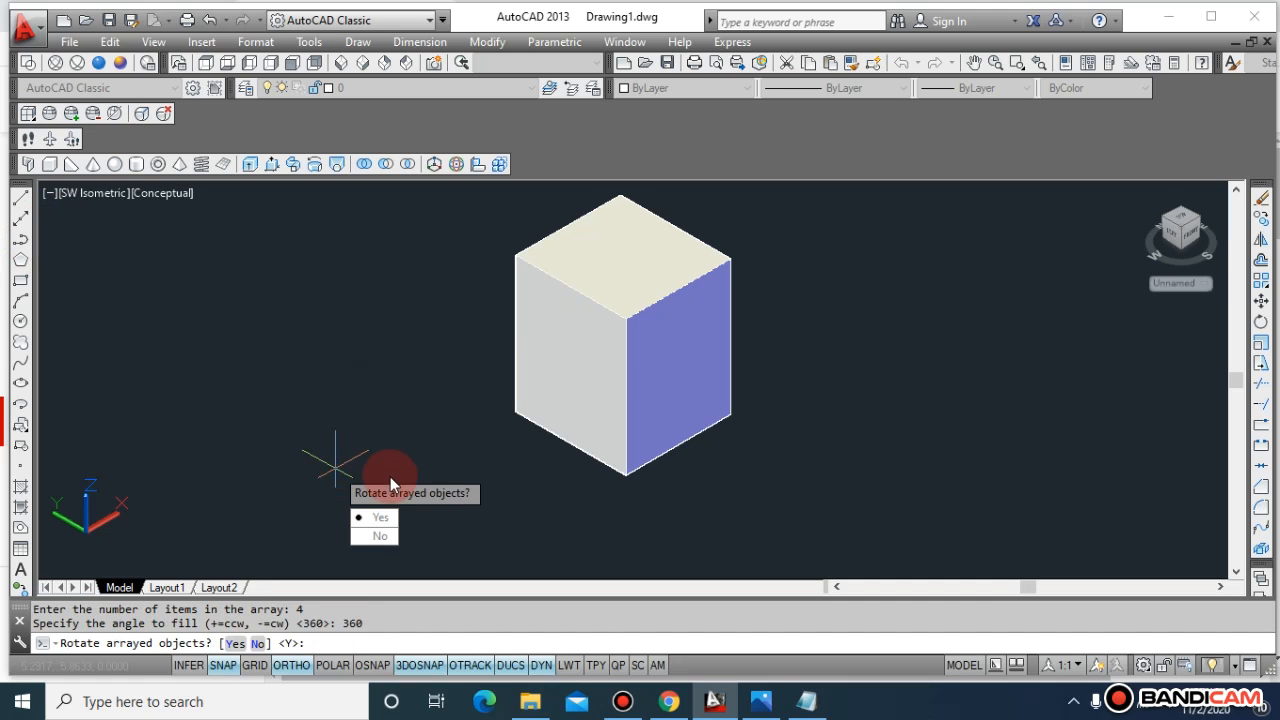
click(378, 517)
click(307, 315)
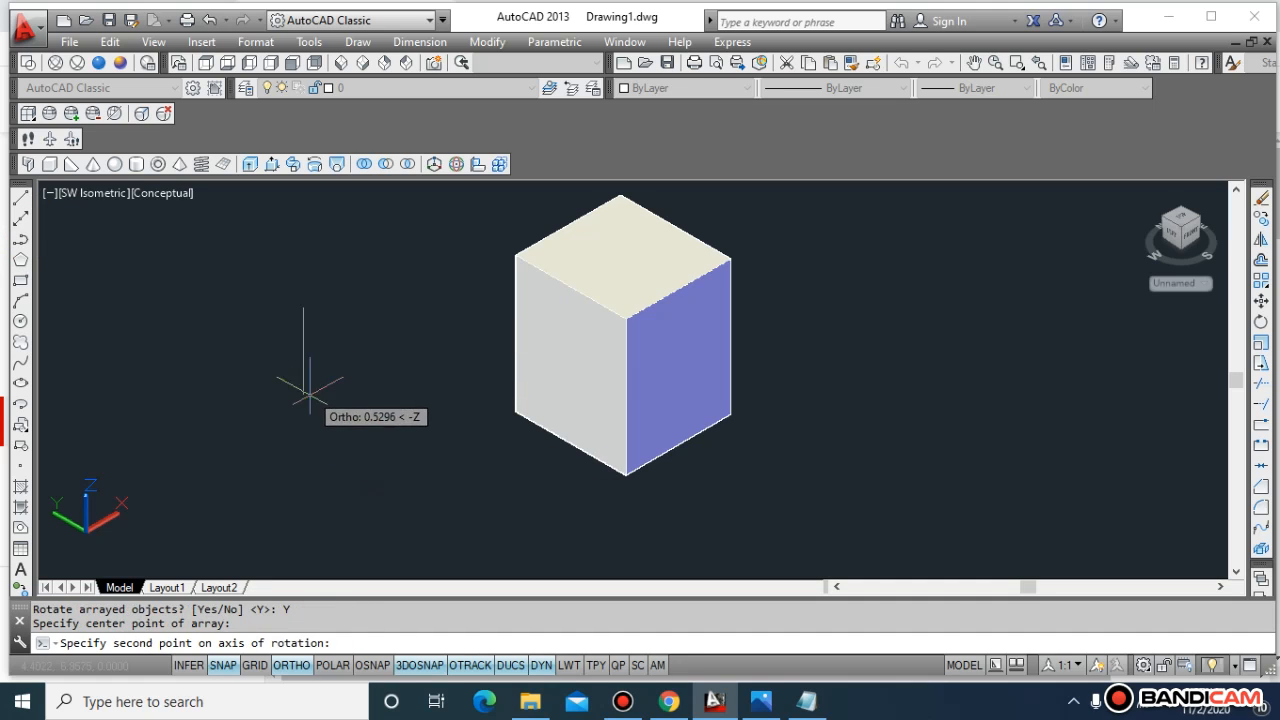
click(318, 442)
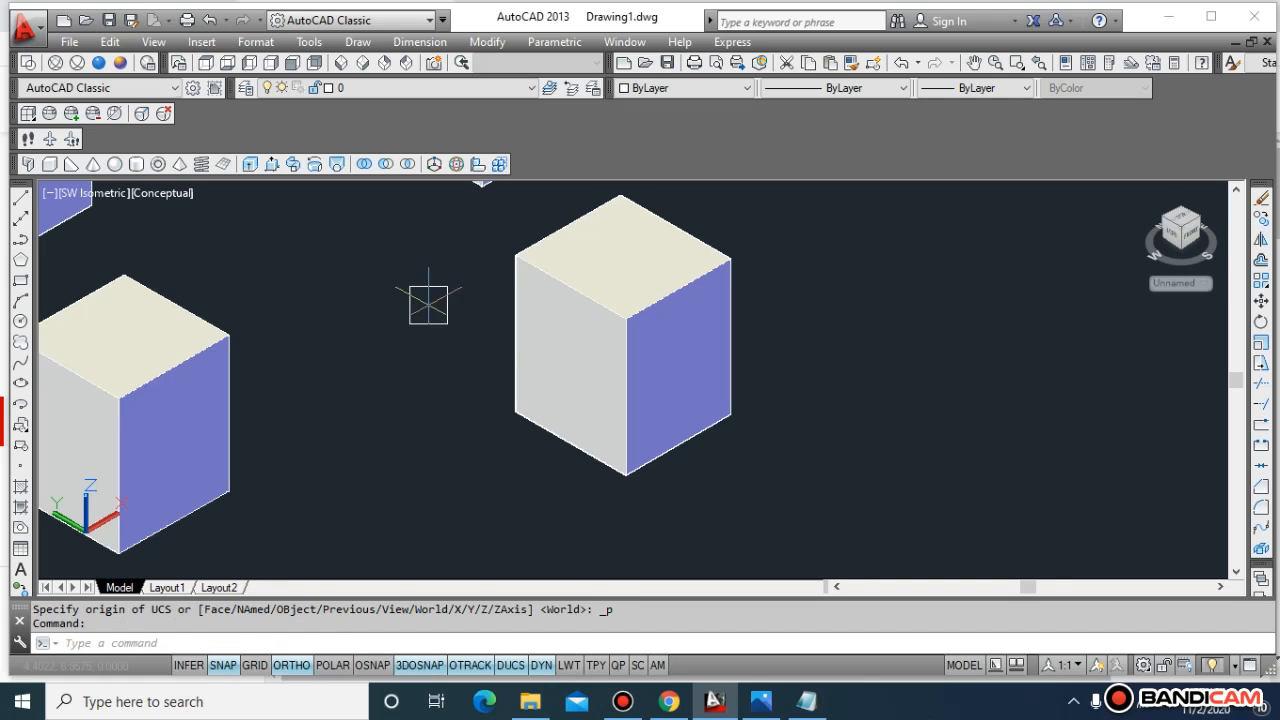
Zoom to the drawing extents to show all the arrayed boxes.
key(Escape)
key(Escape)
text(z)
key(Return)
text(e)
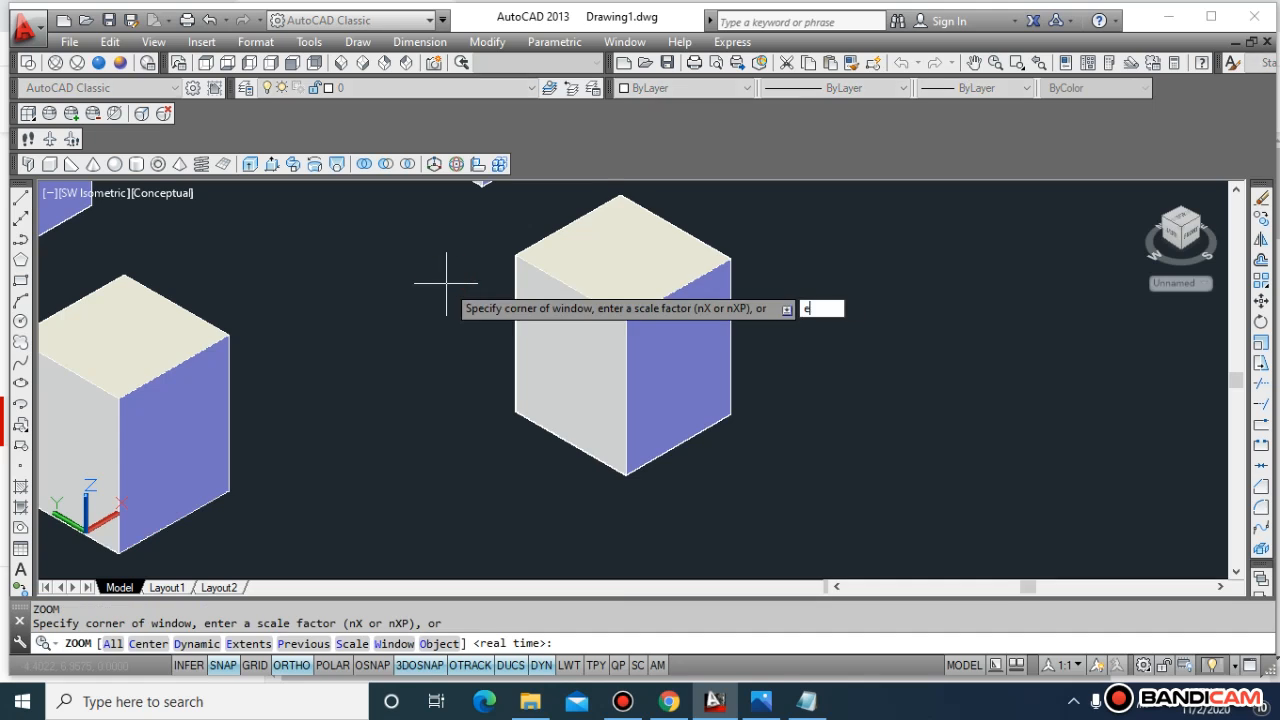
key(Return)
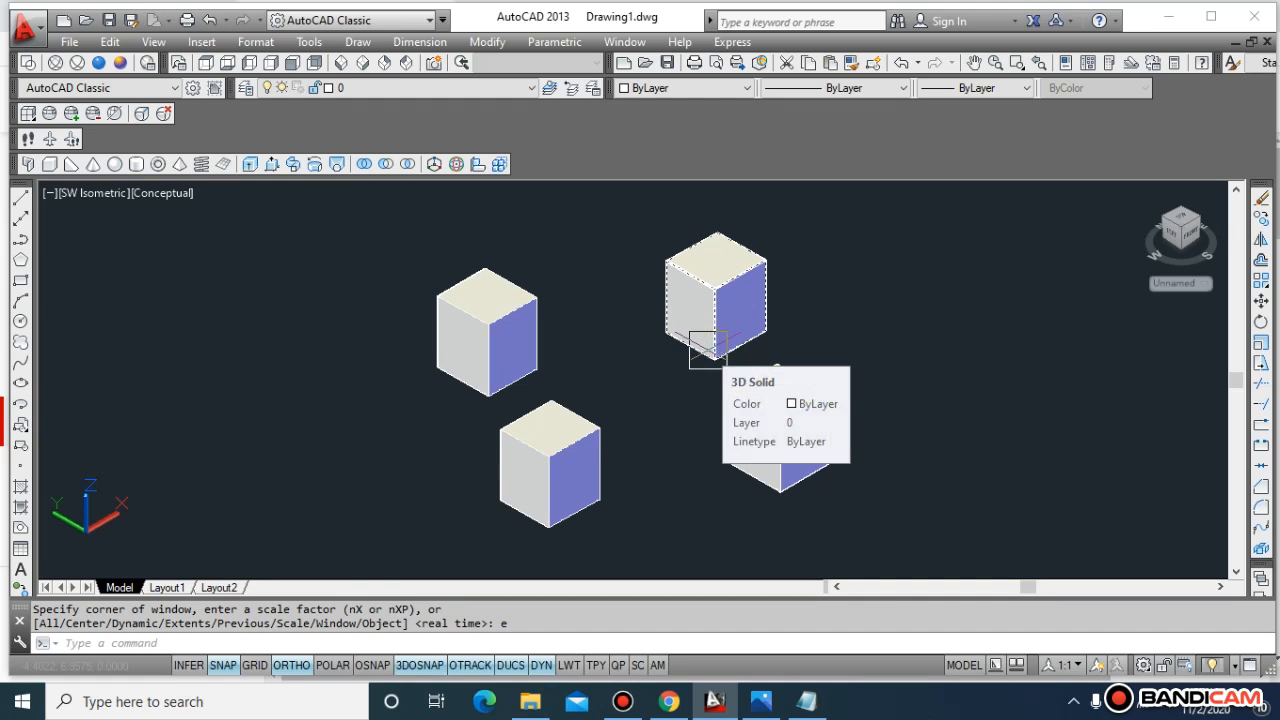
click(903, 403)
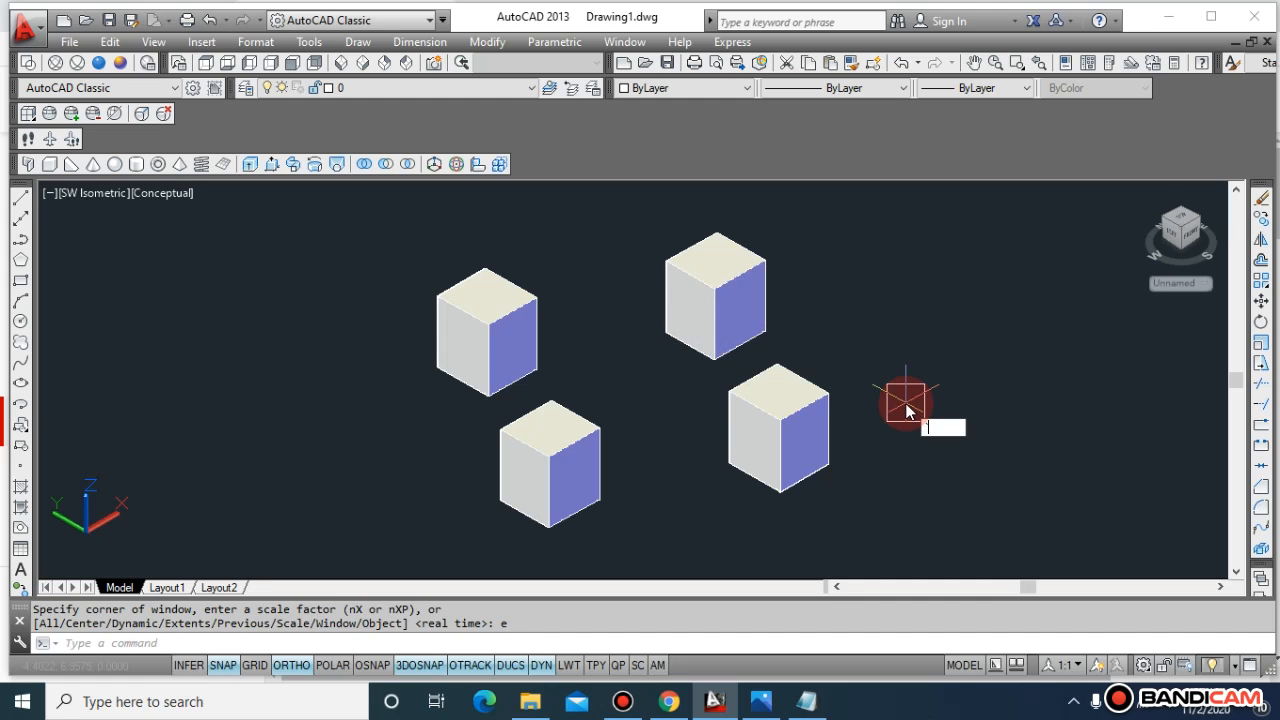
click(849, 377)
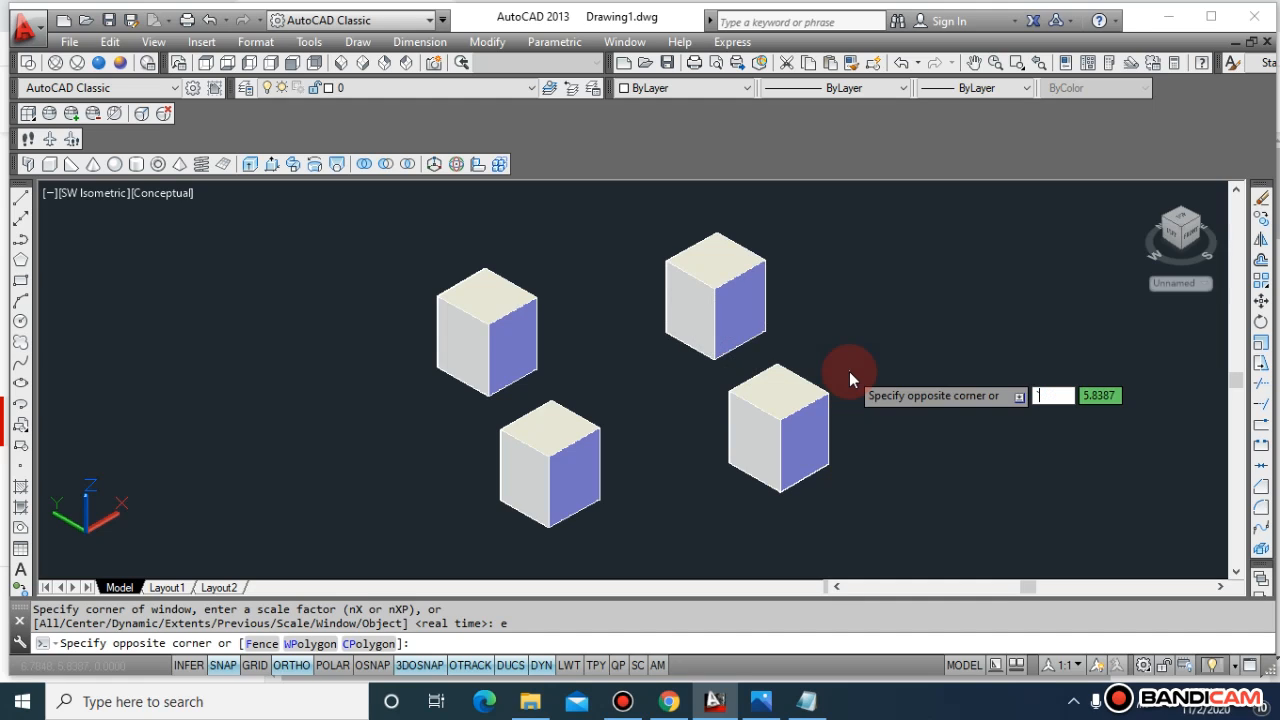
key(Escape)
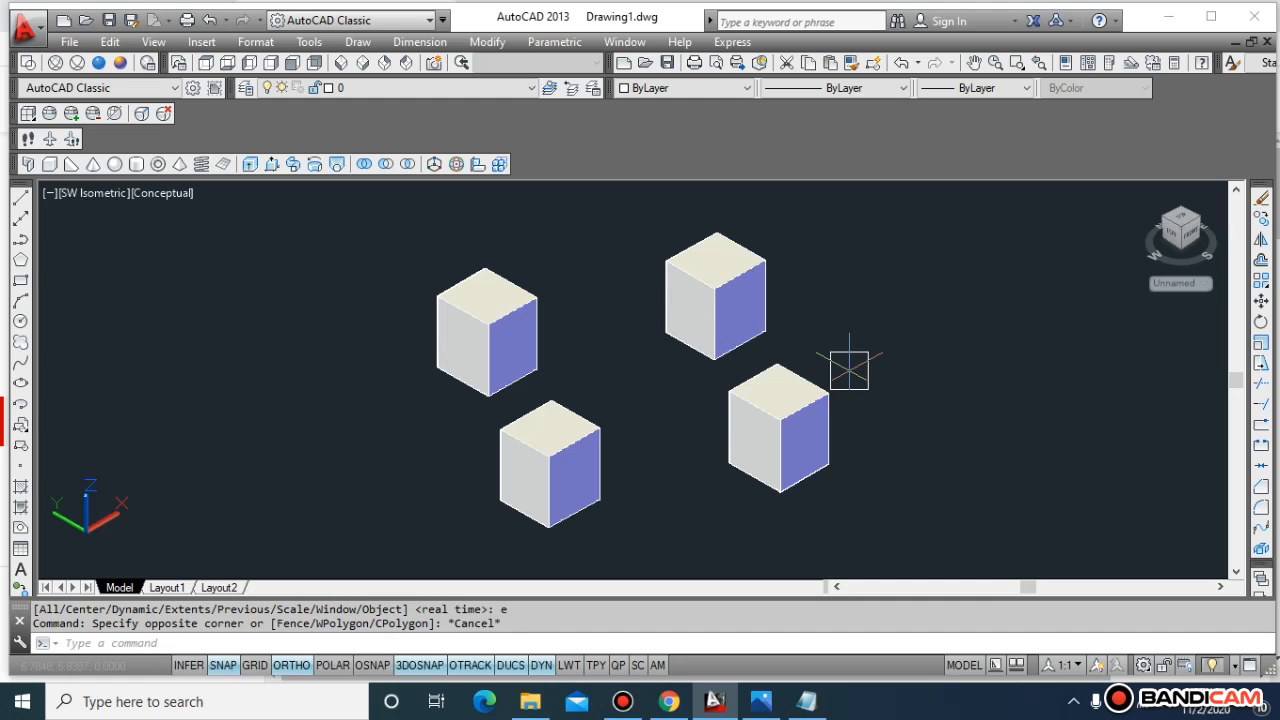
key(Escape)
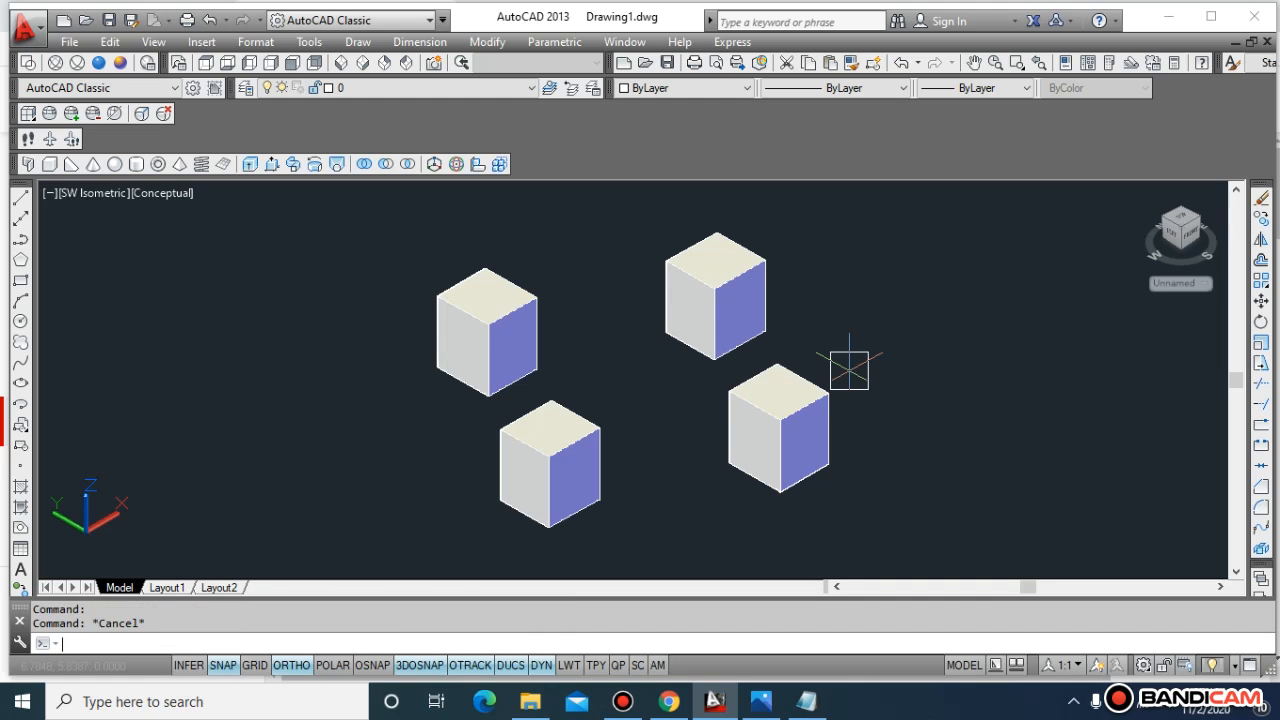